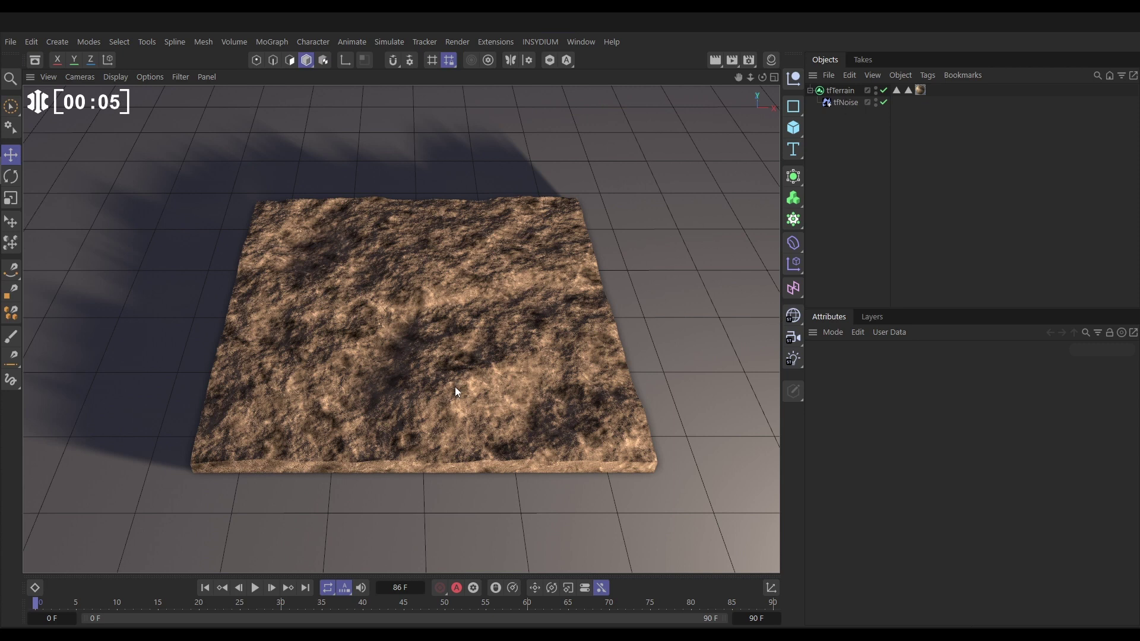
Step: Create a Taiao toGrass object and set it to generate grass on the tfTerrain object
{"action": "left_click", "coordinate": [535, 41]}
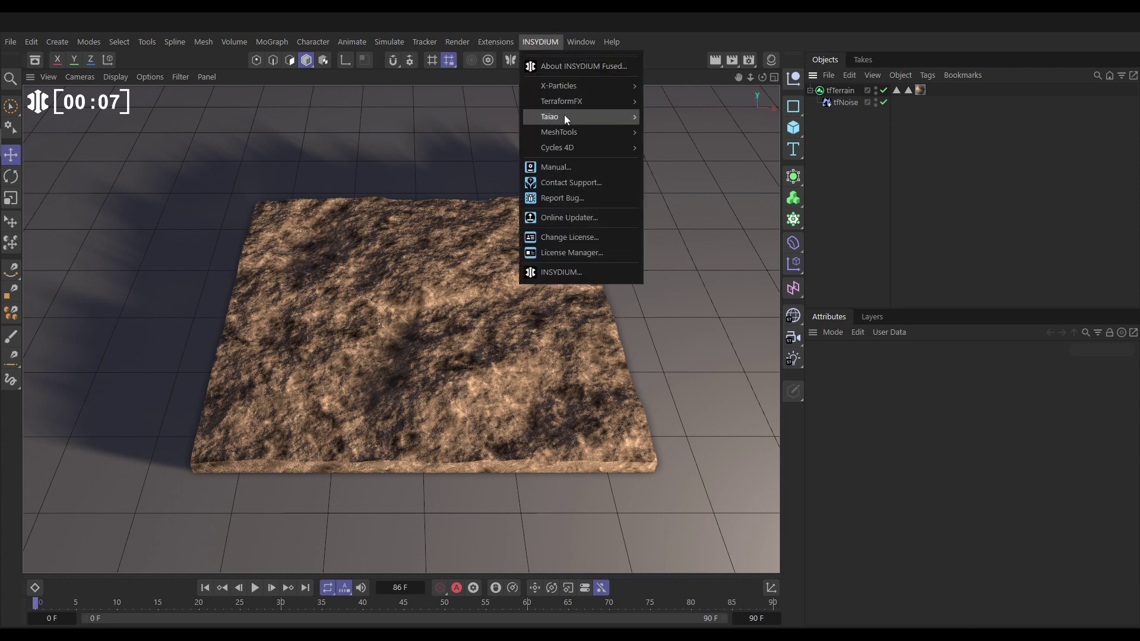
{"action": "mouse_move", "coordinate": [564, 117]}
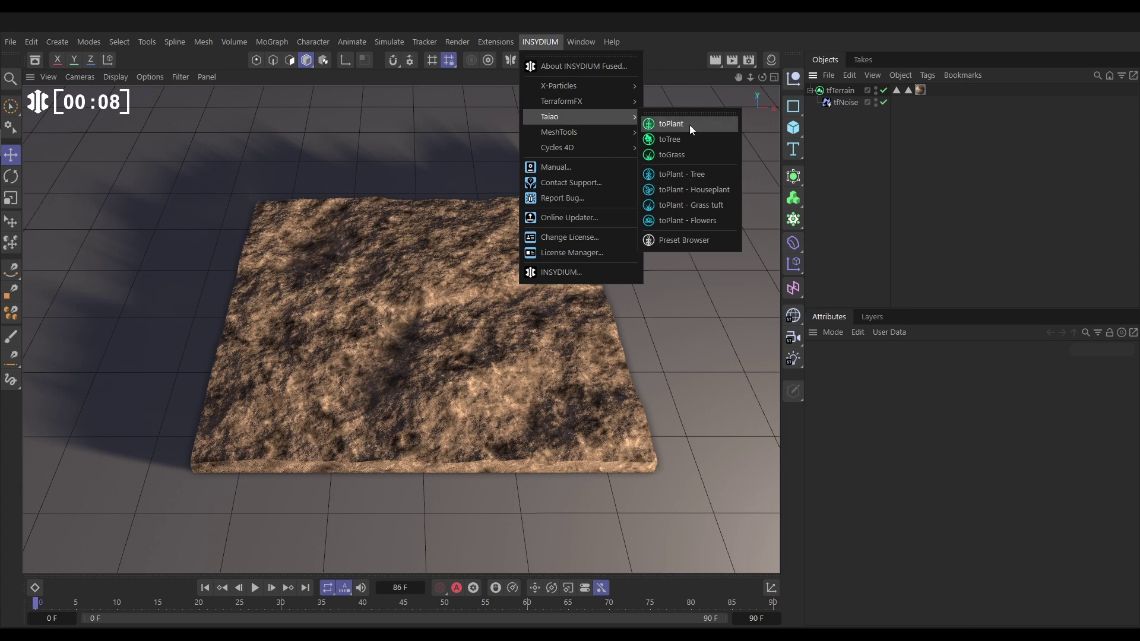
{"action": "left_click", "coordinate": [677, 155]}
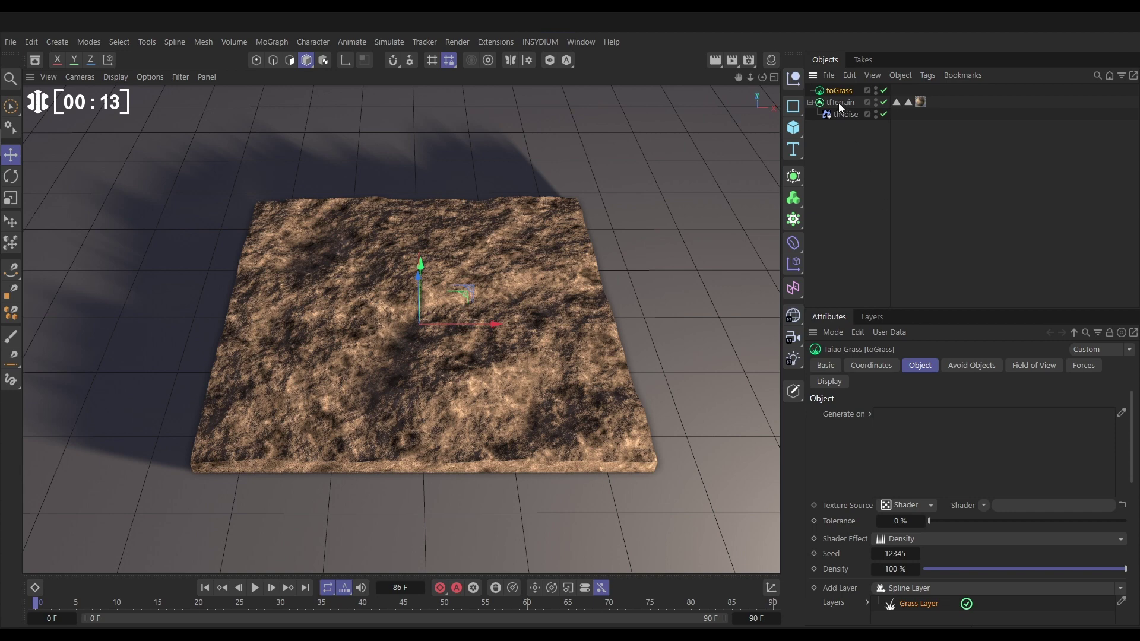
{"action": "left_click_drag", "start_coordinate": [838, 102], "coordinate": [943, 432]}
{"action": "left_click_drag", "start_coordinate": [510, 416], "coordinate": [536, 322], "text": "alt"}
{"action": "left_click_drag", "start_coordinate": [340, 399], "coordinate": [392, 455], "text": "alt"}
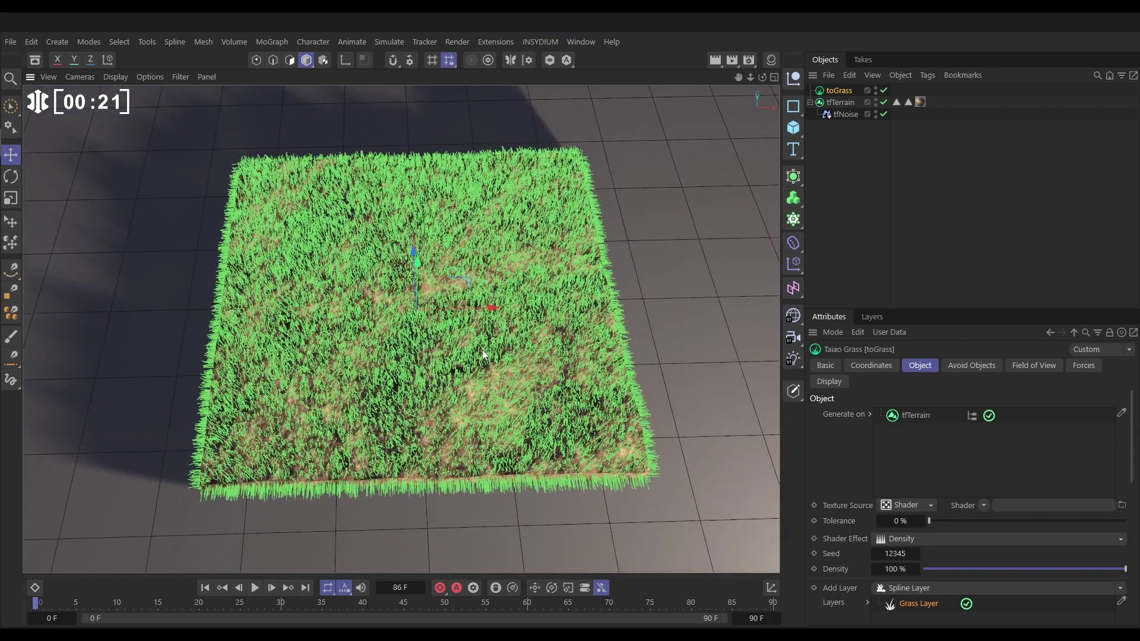
{"action": "left_click_drag", "start_coordinate": [521, 389], "coordinate": [603, 304], "text": "alt"}
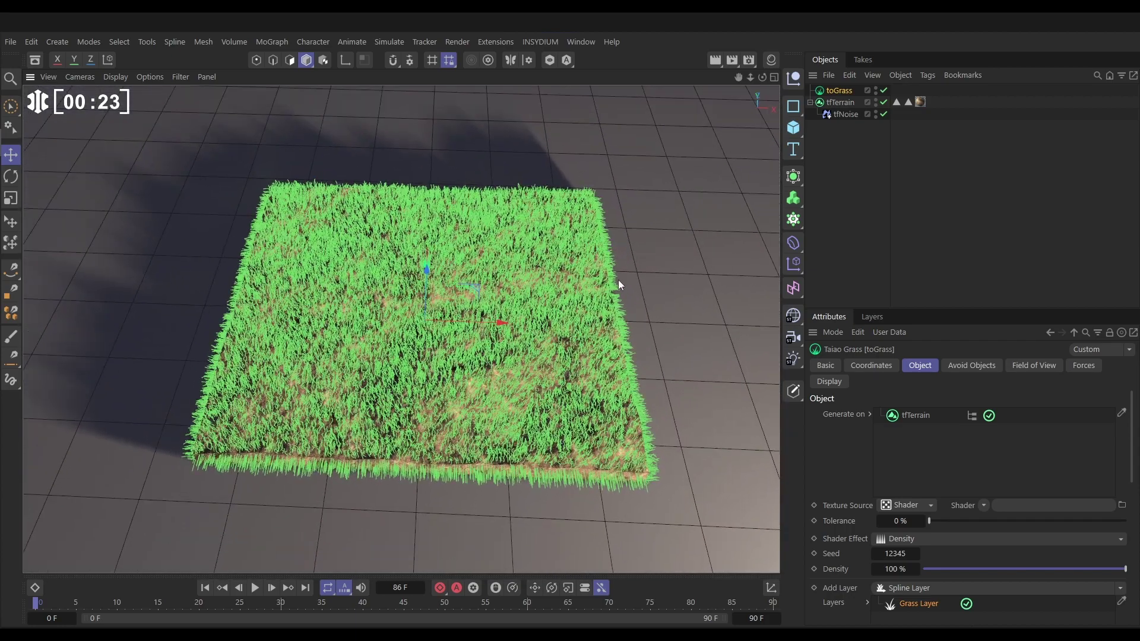
{"action": "left_click_drag", "start_coordinate": [599, 456], "coordinate": [680, 448], "text": "alt"}
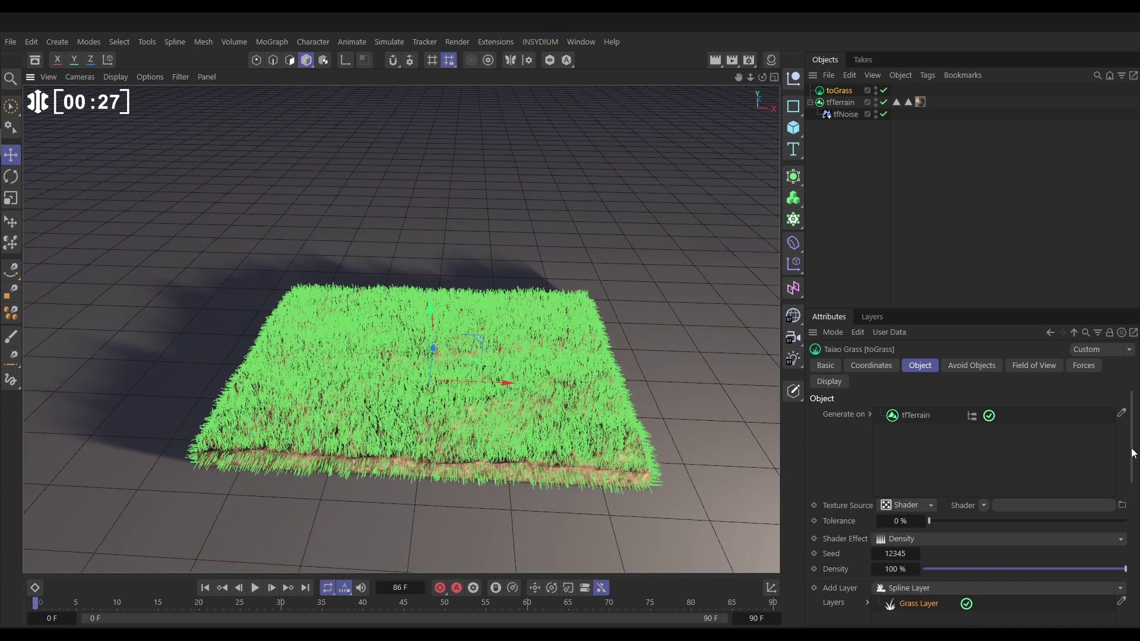
Step: Restrict the grass layer's generation with a Slope Max of 89° and a Height Min of 0.1 %
{"action": "scroll", "coordinate": [1133, 452], "scroll_direction": "down", "scroll_amount": 5}
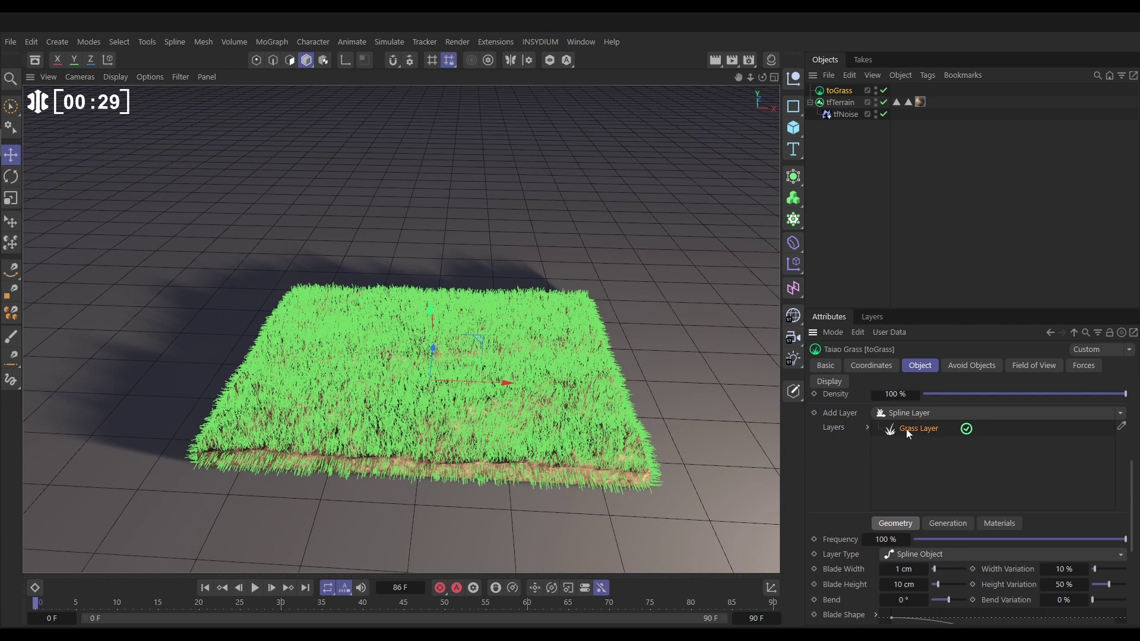
{"action": "left_click", "coordinate": [950, 523]}
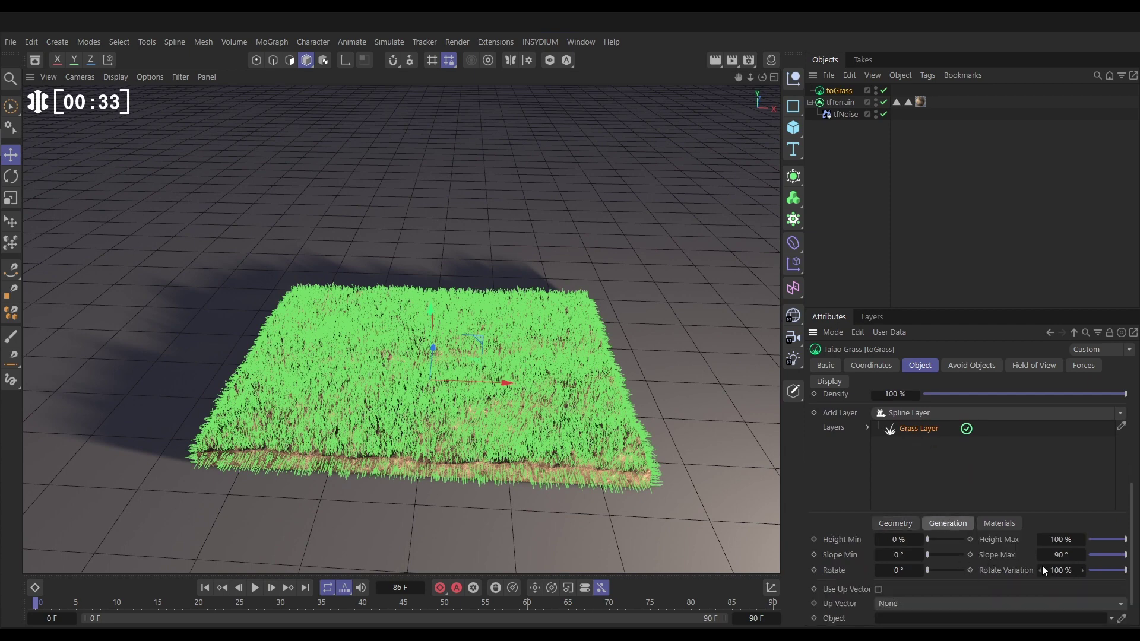
{"action": "left_click", "coordinate": [1058, 558]}
{"action": "type", "text": "89"}
{"action": "key", "text": "Return"}
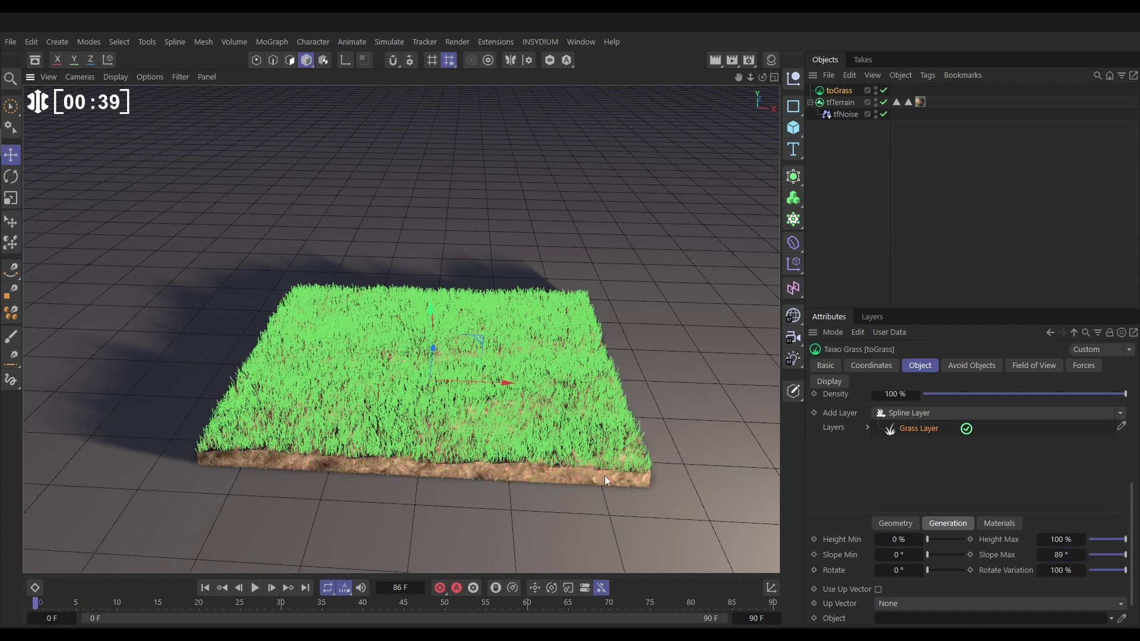
{"action": "mouse_move", "coordinate": [602, 476]}
{"action": "left_mouse_down", "text": "alt"}
{"action": "mouse_move", "coordinate": [577, 471]}
{"action": "mouse_move", "coordinate": [609, 470]}
{"action": "mouse_move", "coordinate": [590, 466]}
{"action": "mouse_move", "coordinate": [594, 419]}
{"action": "mouse_move", "coordinate": [550, 485]}
{"action": "left_mouse_up", "text": "alt"}
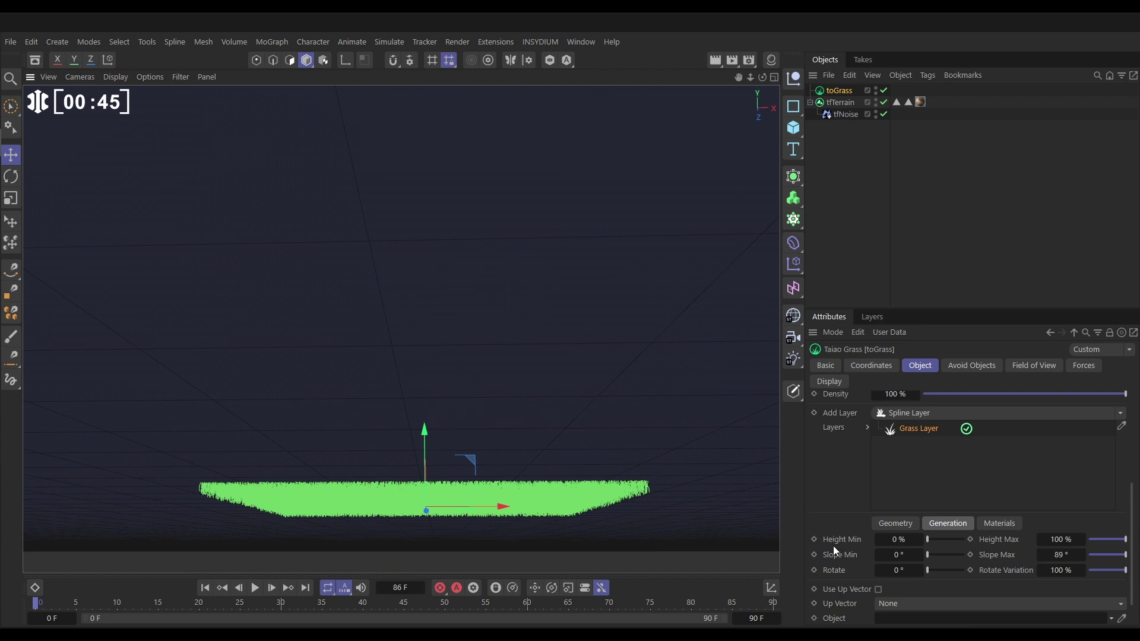
{"action": "left_click", "coordinate": [920, 540]}
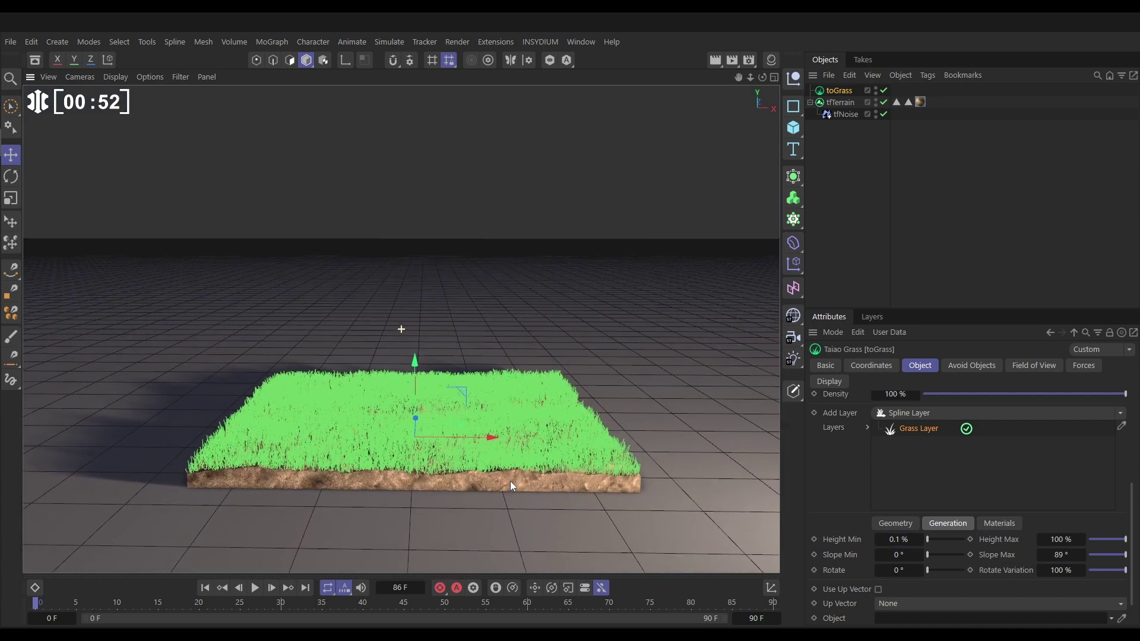
Step: Change the grass layer's geometry type to Polygon Object
{"action": "left_click_drag", "start_coordinate": [511, 483], "coordinate": [520, 475], "text": "alt"}
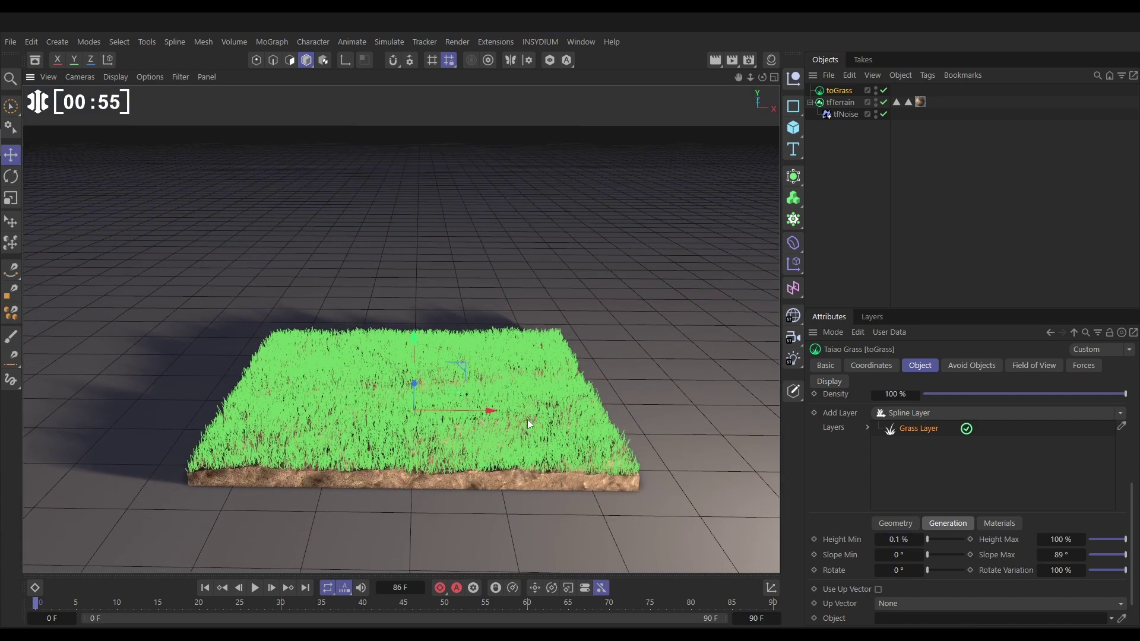
{"action": "left_click_drag", "start_coordinate": [476, 447], "coordinate": [393, 487], "text": "alt"}
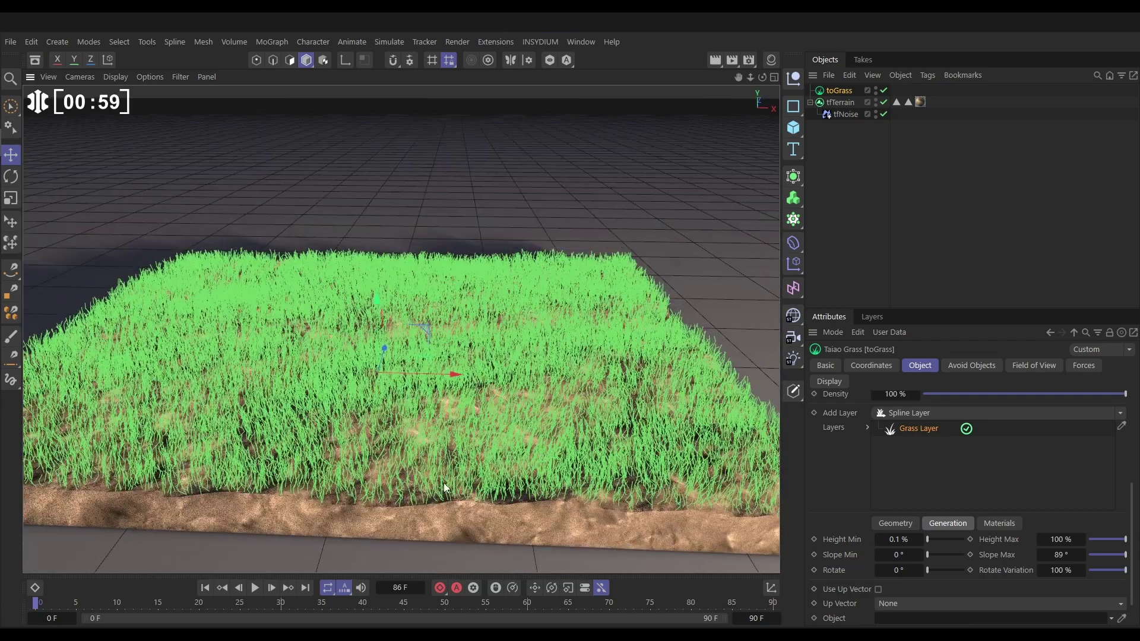
{"action": "left_click", "coordinate": [900, 522]}
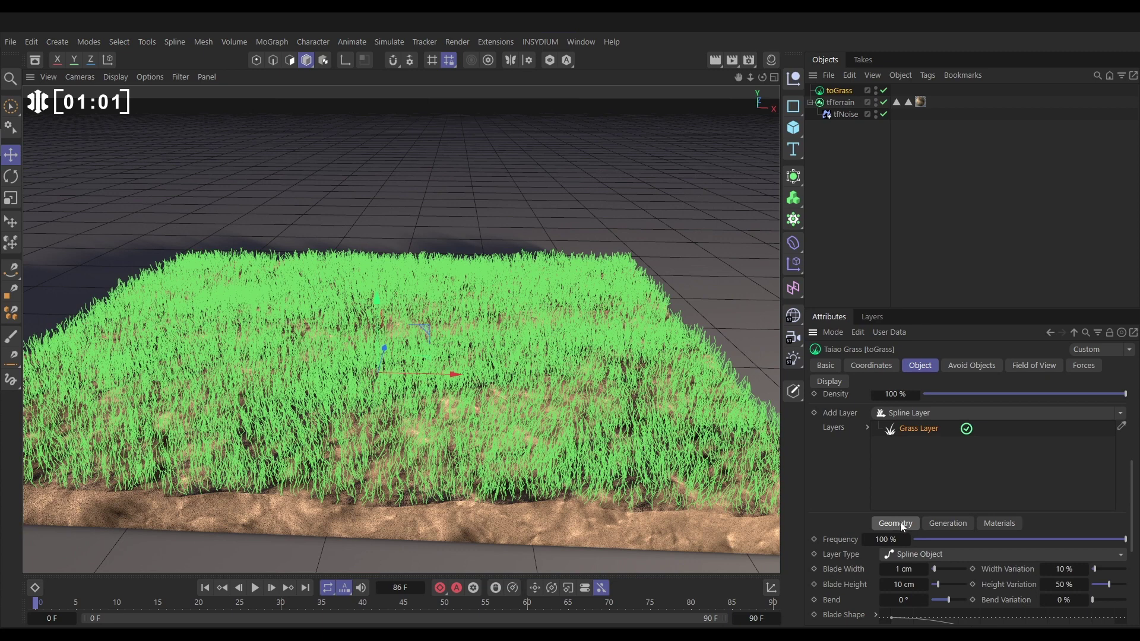
{"action": "left_click", "coordinate": [913, 554]}
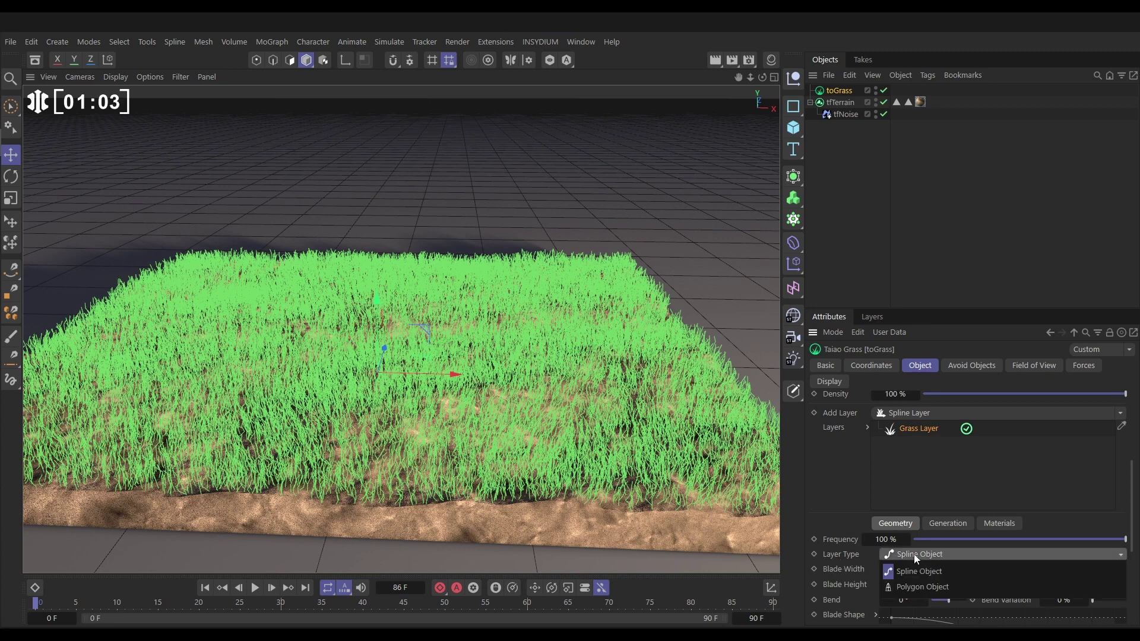
{"action": "left_click", "coordinate": [903, 585]}
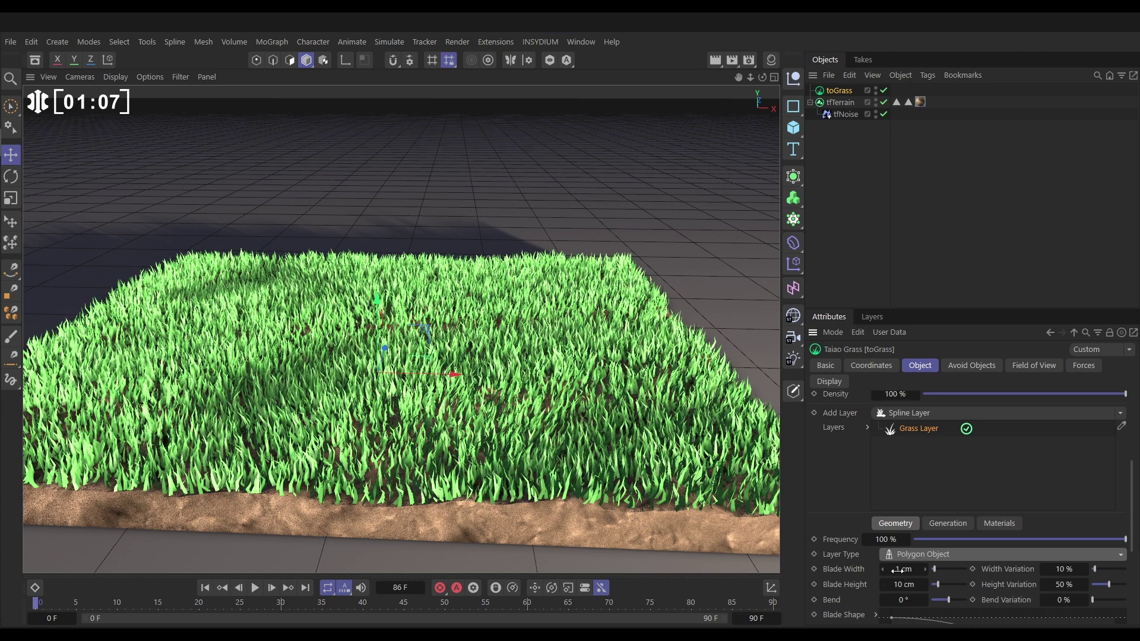
Step: Set the grass layer's blade width to 0.5 cm and its blade height to about 40.4 cm
{"action": "left_click", "coordinate": [898, 568]}
{"action": "type", "text": "0.5"}
{"action": "key", "text": "Return"}
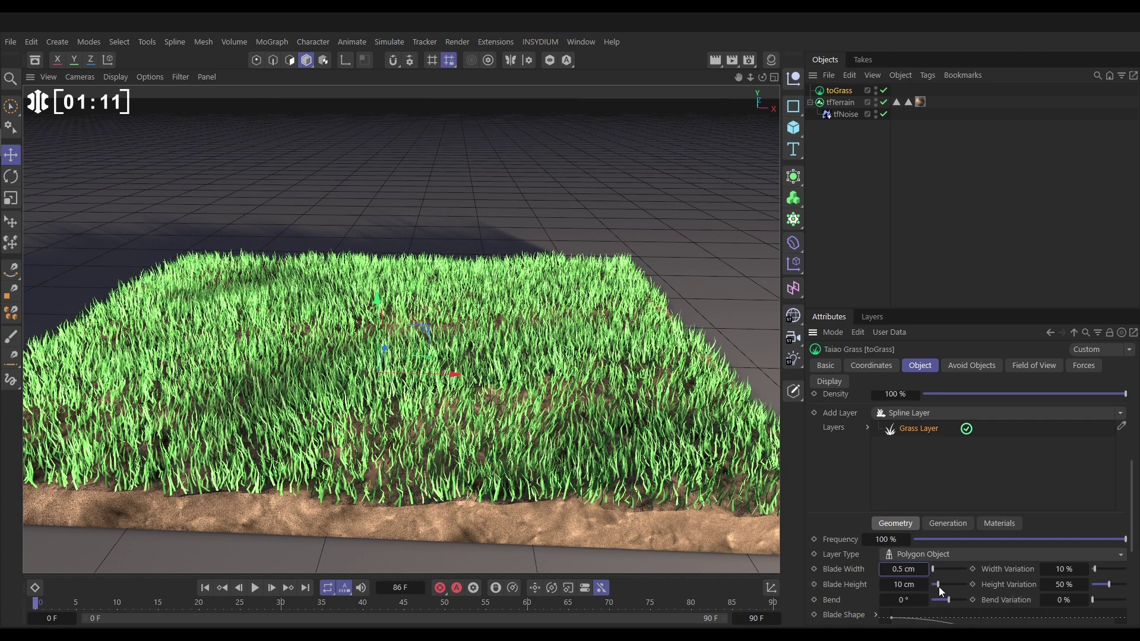
{"action": "left_click_drag", "start_coordinate": [938, 586], "coordinate": [959, 585]}
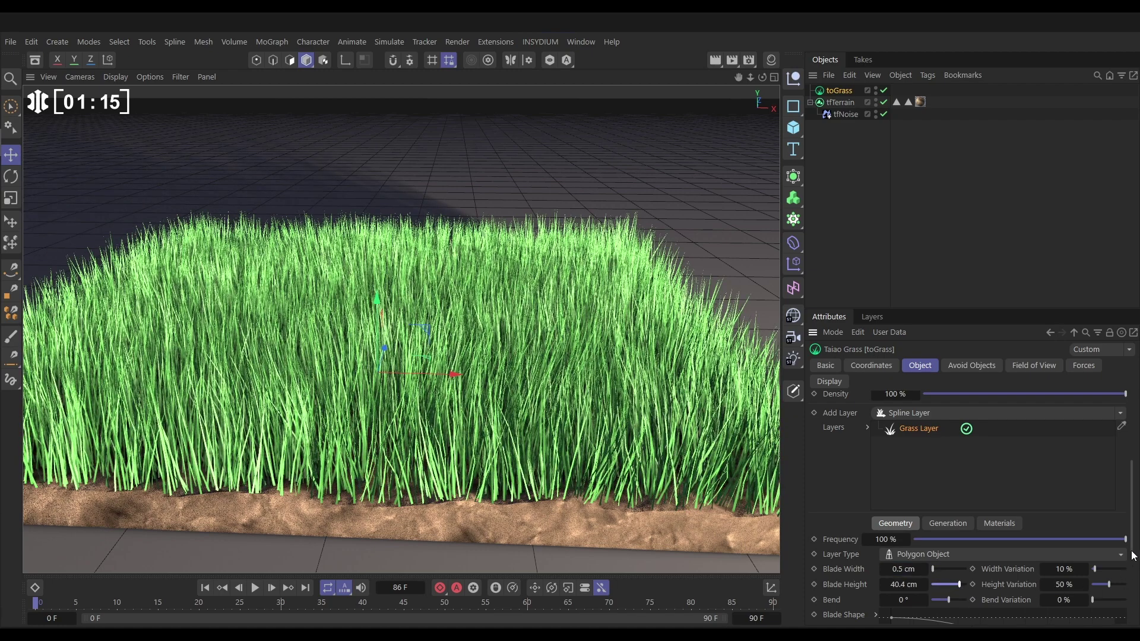
Step: Set the grass blades' segment count to 4 and the bend variation to about 4.9 %
{"action": "left_click_drag", "start_coordinate": [1134, 555], "coordinate": [1136, 619]}
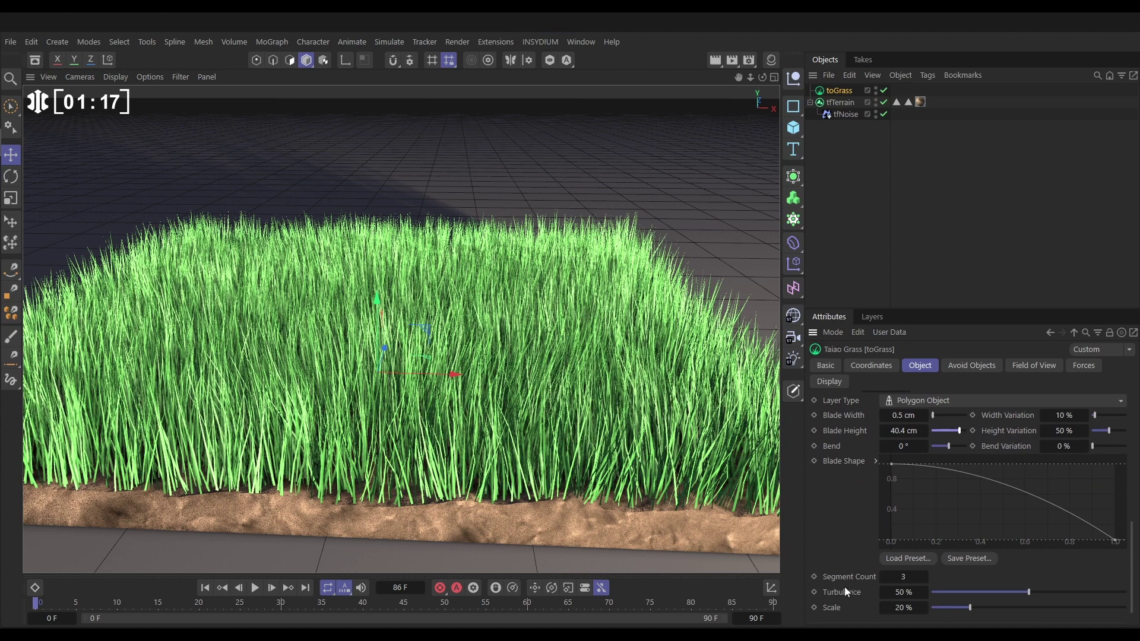
{"action": "left_click", "coordinate": [925, 577]}
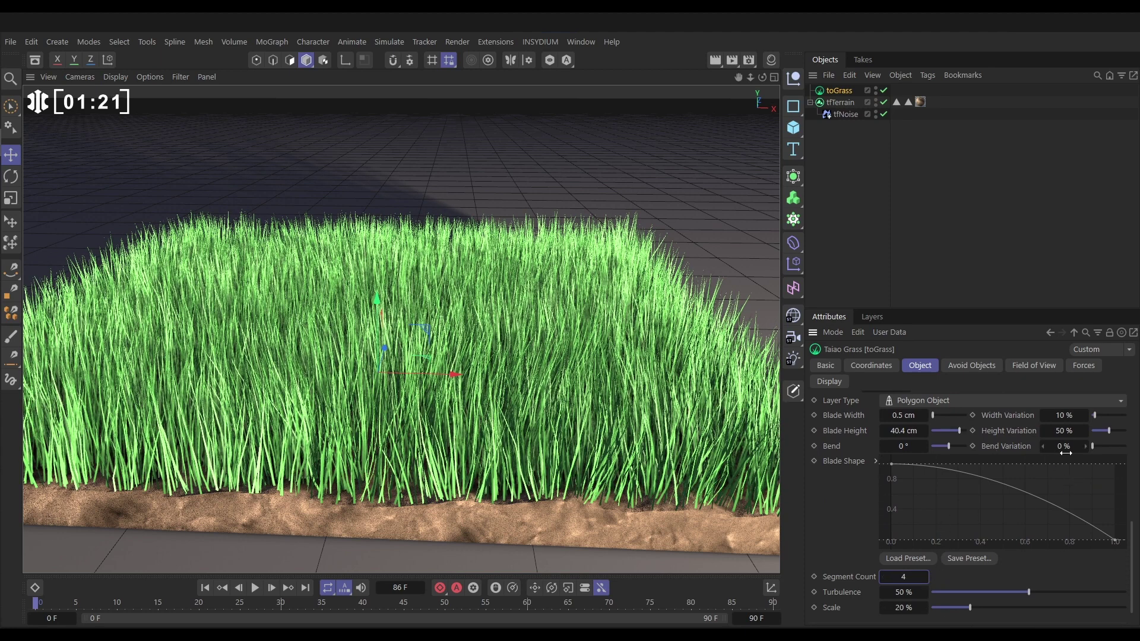
{"action": "left_click_drag", "start_coordinate": [1067, 454], "coordinate": [1078, 446]}
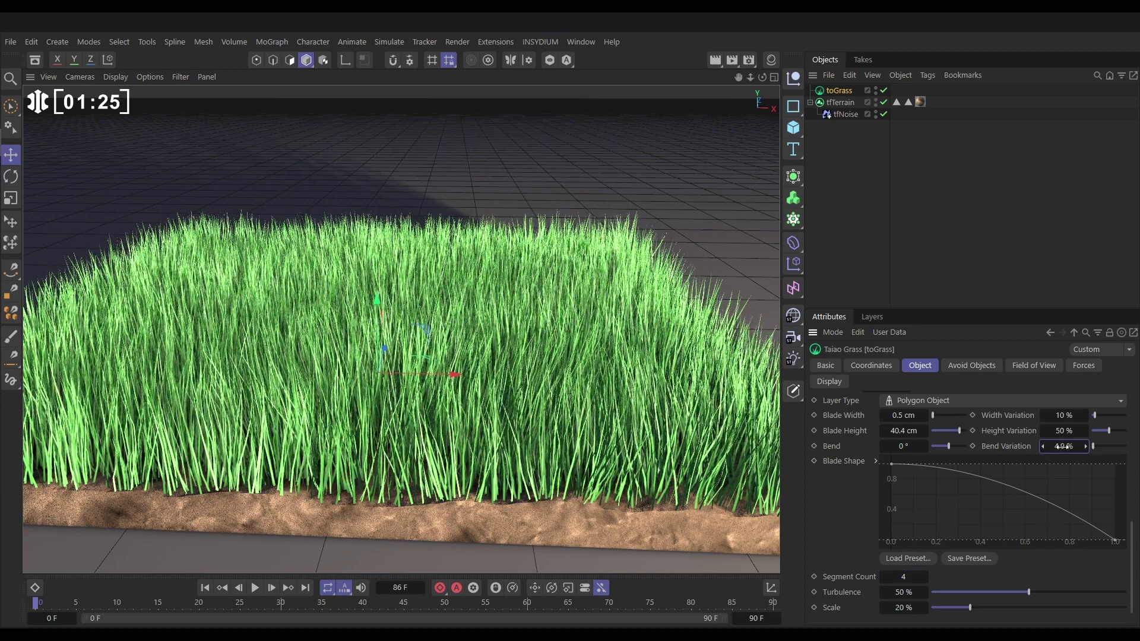
{"action": "scroll", "coordinate": [494, 326], "scroll_direction": "down", "scroll_amount": 5}
{"action": "left_click_drag", "start_coordinate": [451, 347], "coordinate": [397, 362], "text": "alt"}
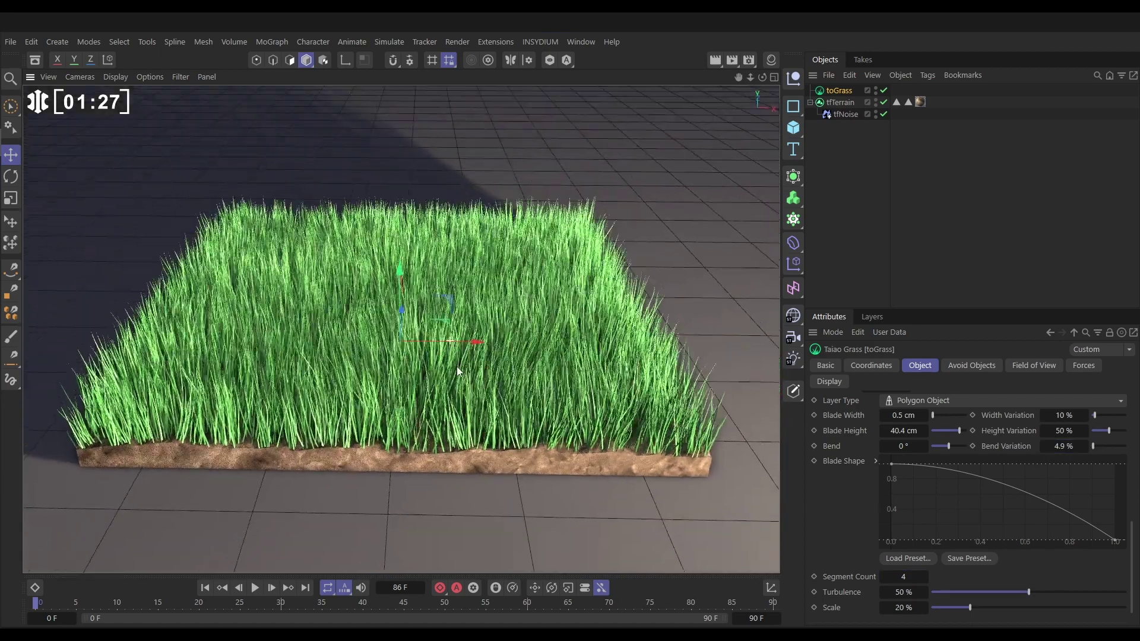
{"action": "left_click", "coordinate": [836, 209]}
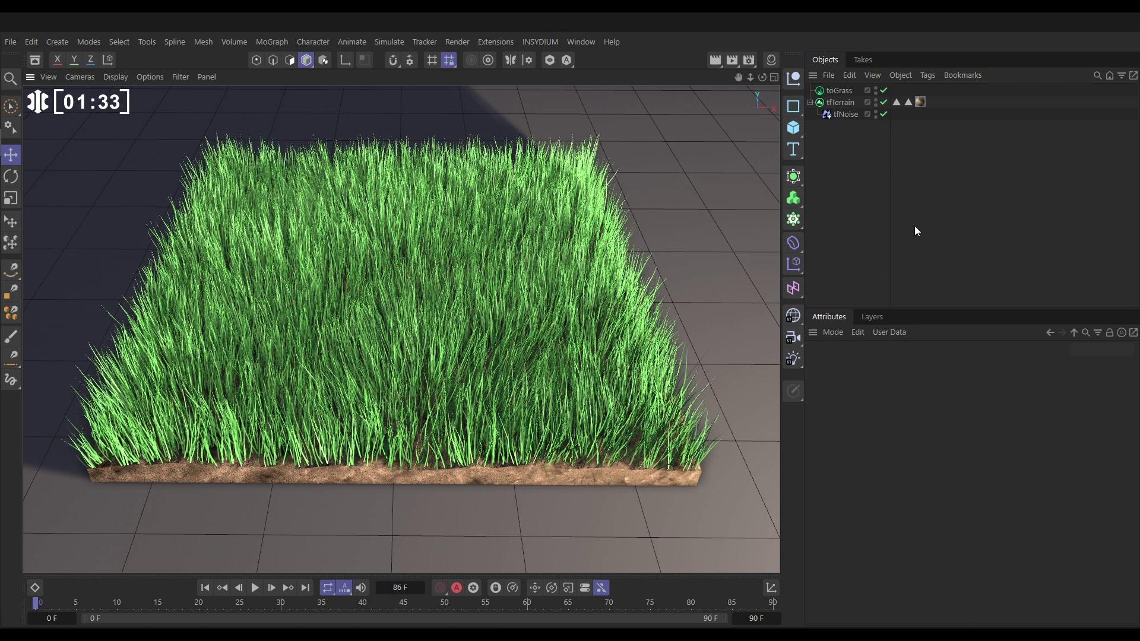
Step: Set toGrass's shader effect to Length and load a Noise shader as its texture source
{"action": "left_click", "coordinate": [839, 91]}
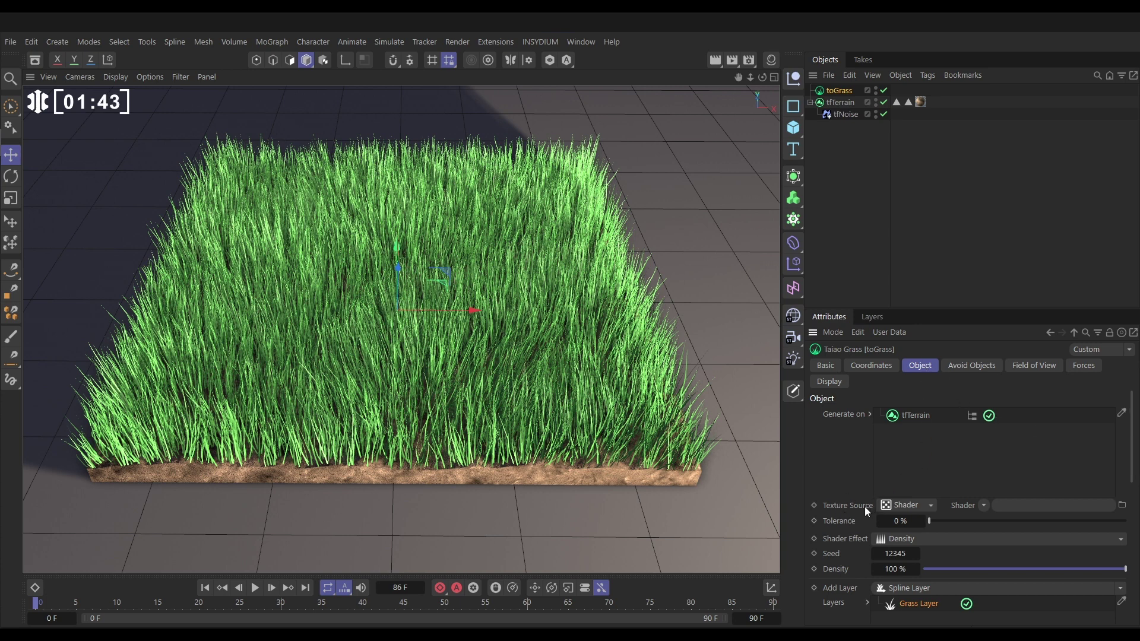
{"action": "left_click", "coordinate": [902, 540]}
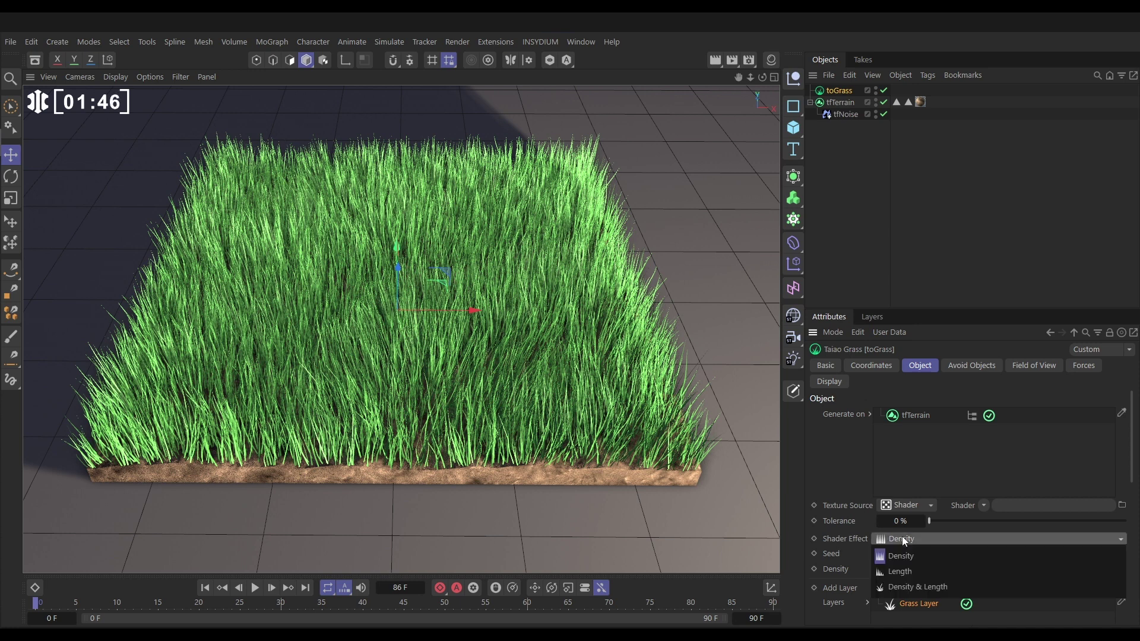
{"action": "left_click", "coordinate": [905, 568]}
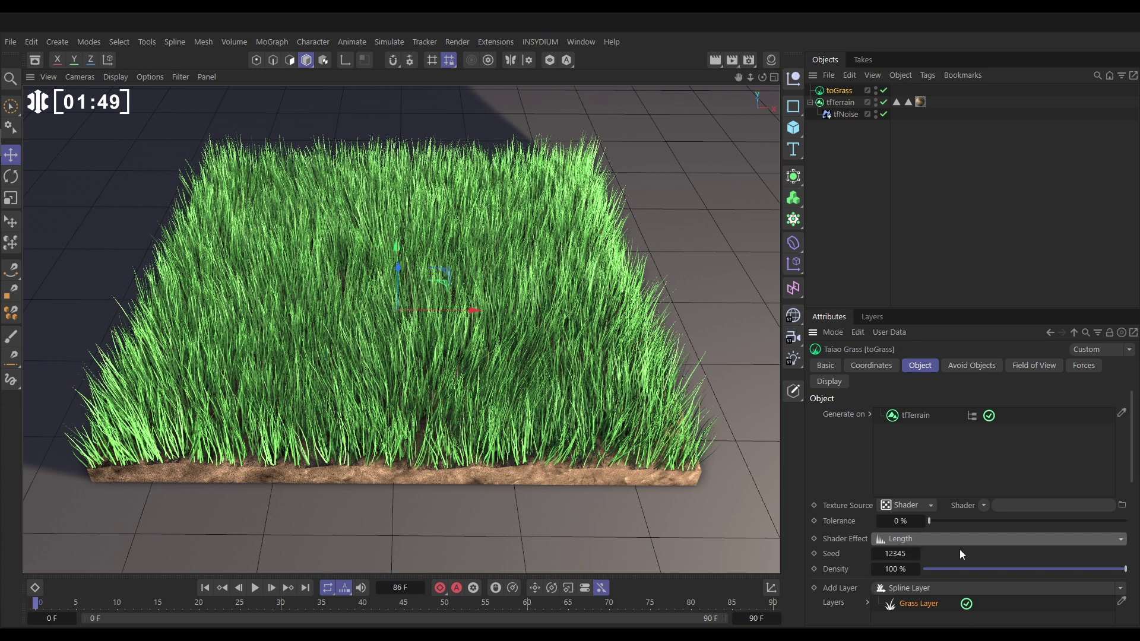
{"action": "left_click", "coordinate": [984, 507]}
{"action": "left_click", "coordinate": [988, 280]}
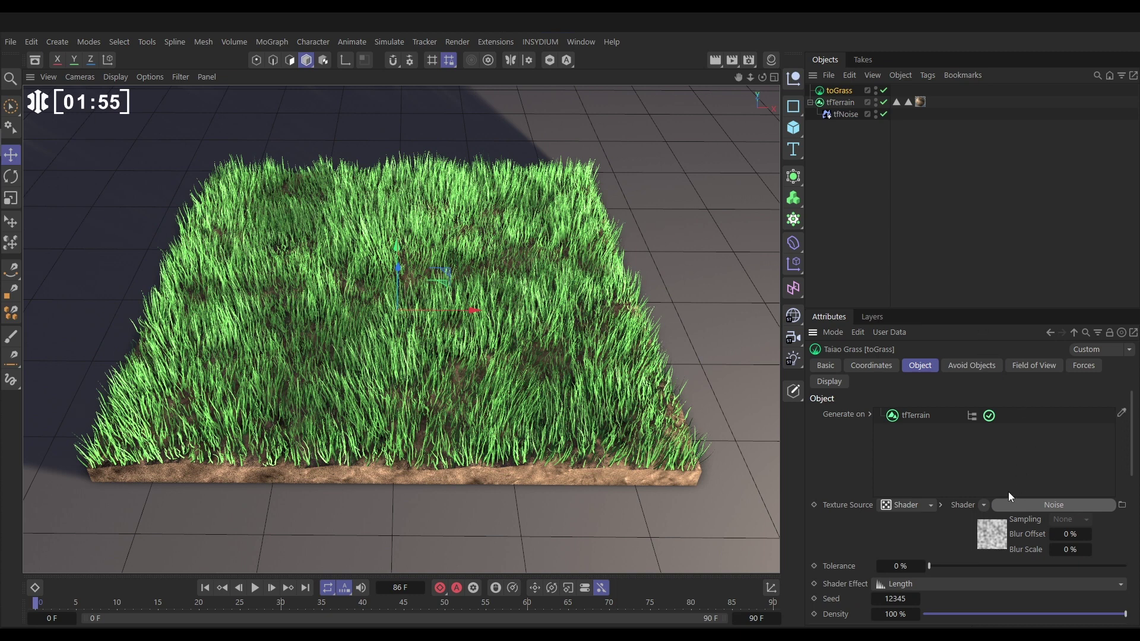
Step: Sharpen the grass Noise shader's contrast by raising its Low Clip and lowering its High Clip
{"action": "left_click", "coordinate": [988, 529]}
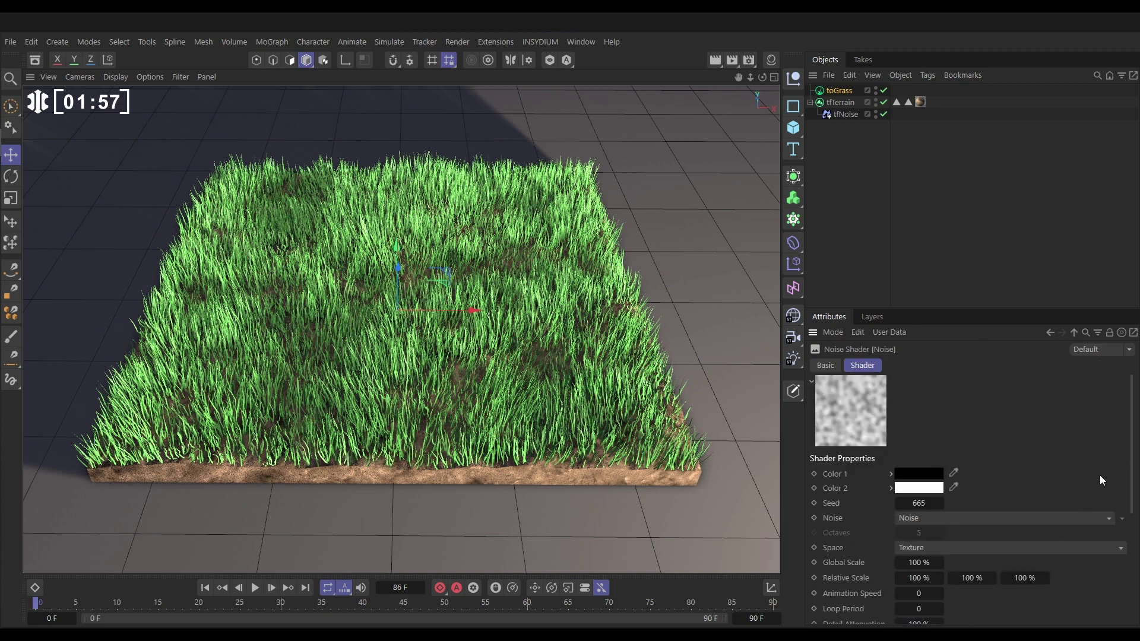
{"action": "scroll", "coordinate": [1063, 511], "scroll_direction": "down", "scroll_amount": 5}
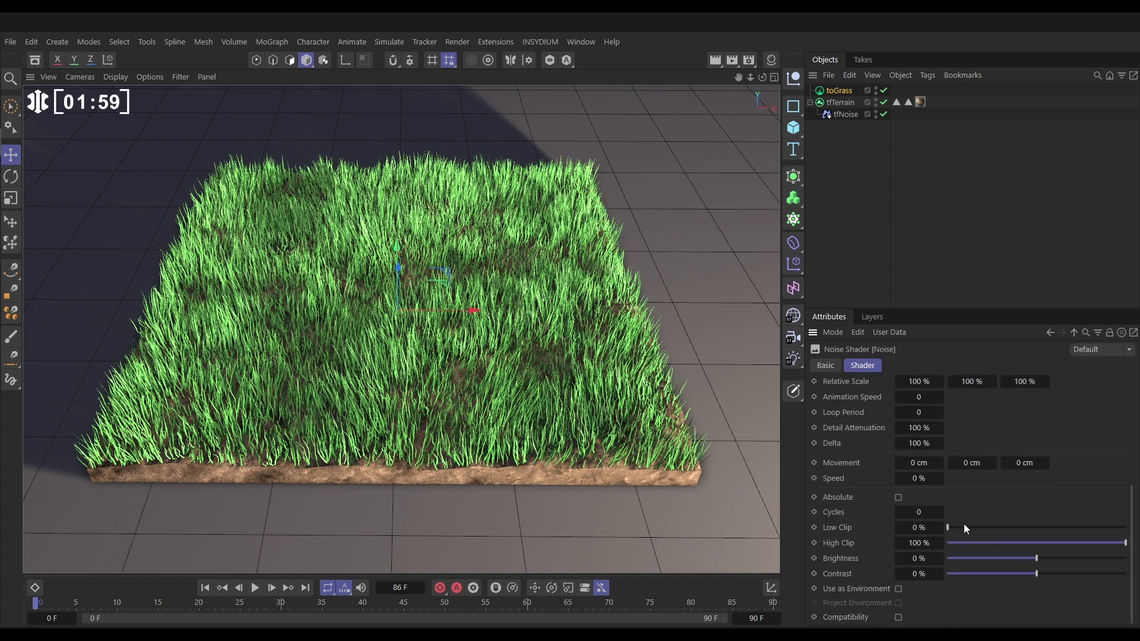
{"action": "left_click_drag", "start_coordinate": [963, 527], "coordinate": [1049, 548]}
{"action": "left_click_drag", "start_coordinate": [1131, 573], "coordinate": [1126, 465]}
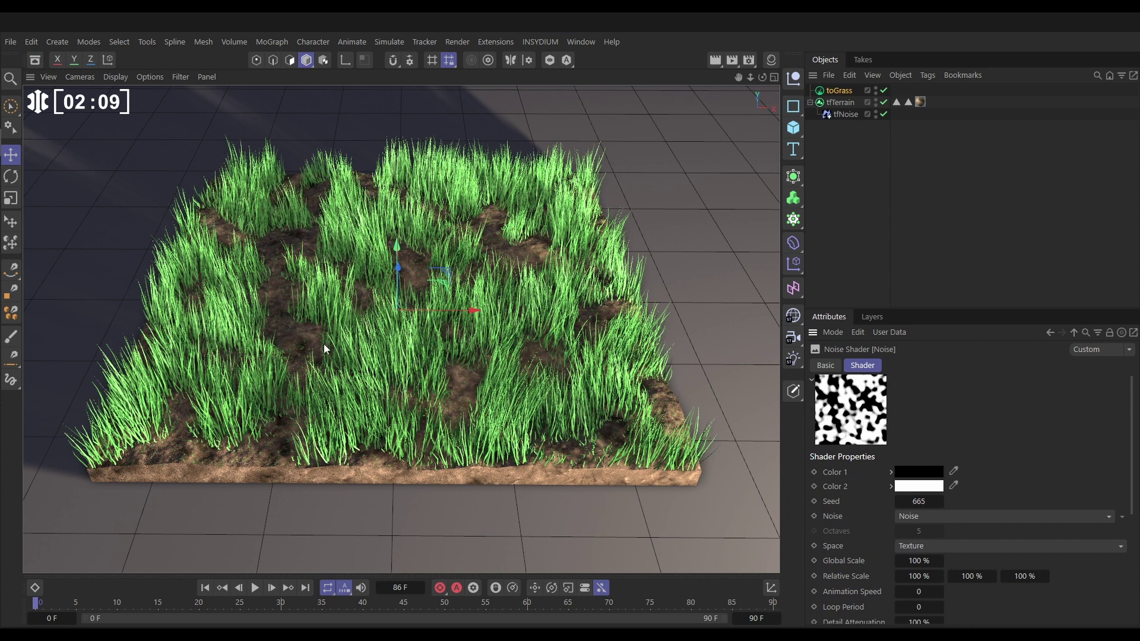
Step: Change the Noise shader's Color 1 to a light grey so the shortest grass grows longer
{"action": "scroll", "coordinate": [301, 350], "scroll_direction": "up", "scroll_amount": 6}
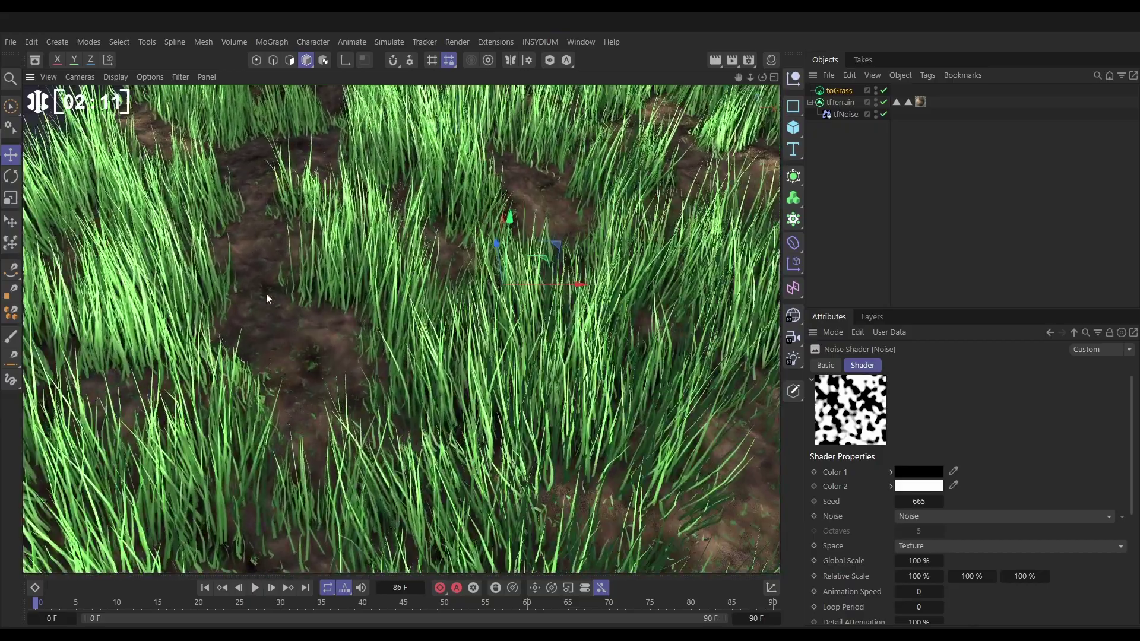
{"action": "left_click_drag", "start_coordinate": [347, 367], "coordinate": [556, 368], "text": "alt"}
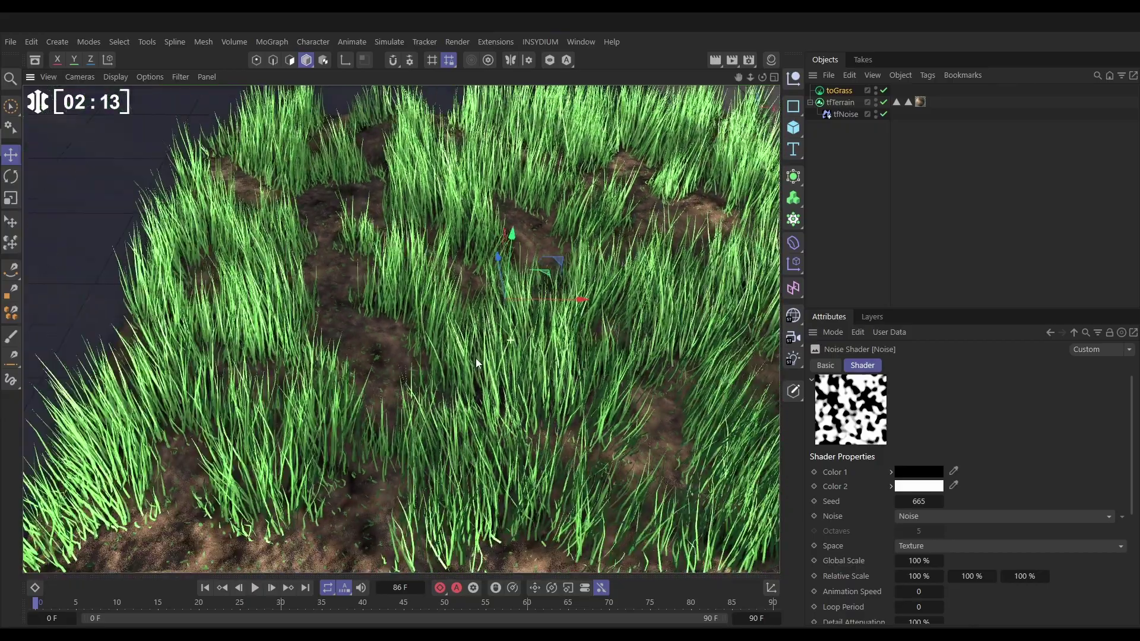
{"action": "scroll", "coordinate": [557, 369], "scroll_direction": "down", "scroll_amount": 5}
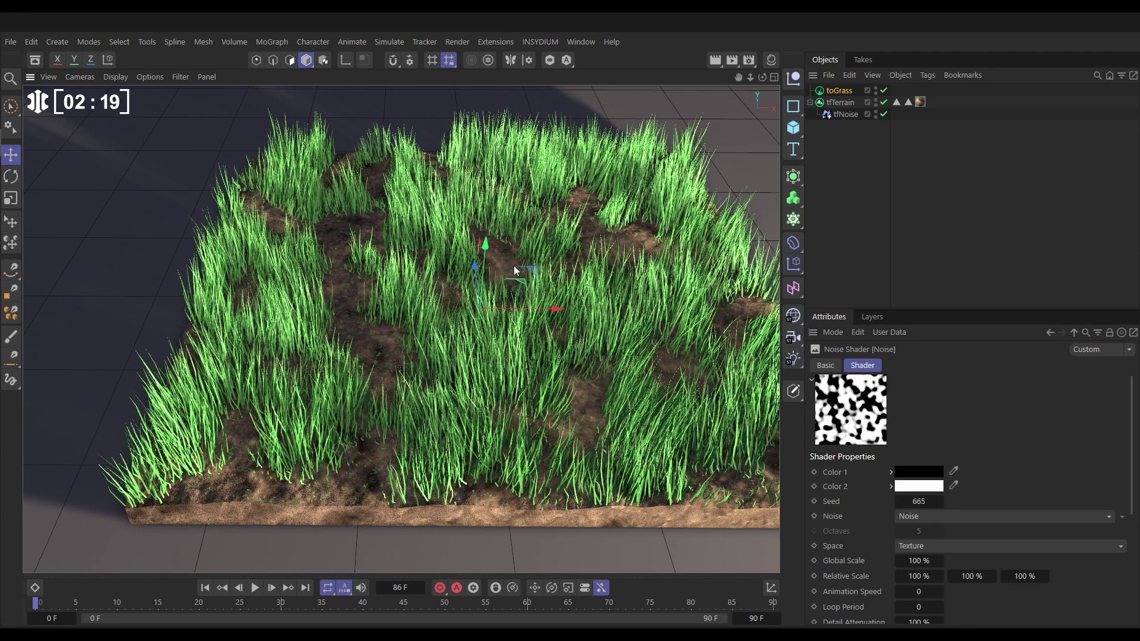
{"action": "left_click", "coordinate": [926, 473]}
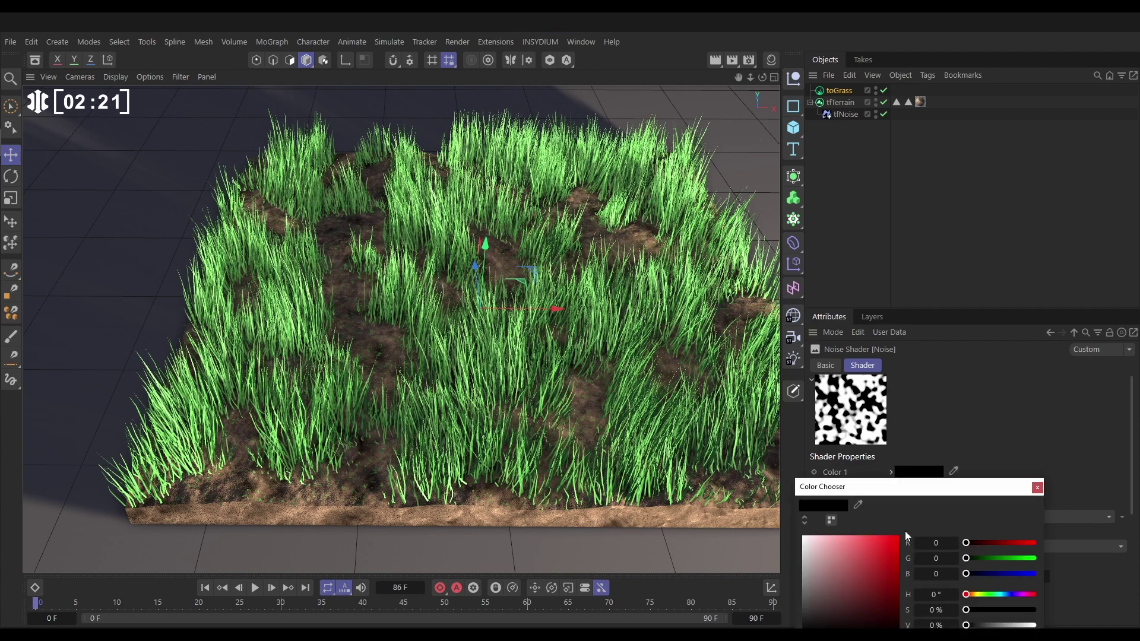
{"action": "left_click_drag", "start_coordinate": [822, 600], "coordinate": [803, 563]}
{"action": "left_click", "coordinate": [1037, 487]}
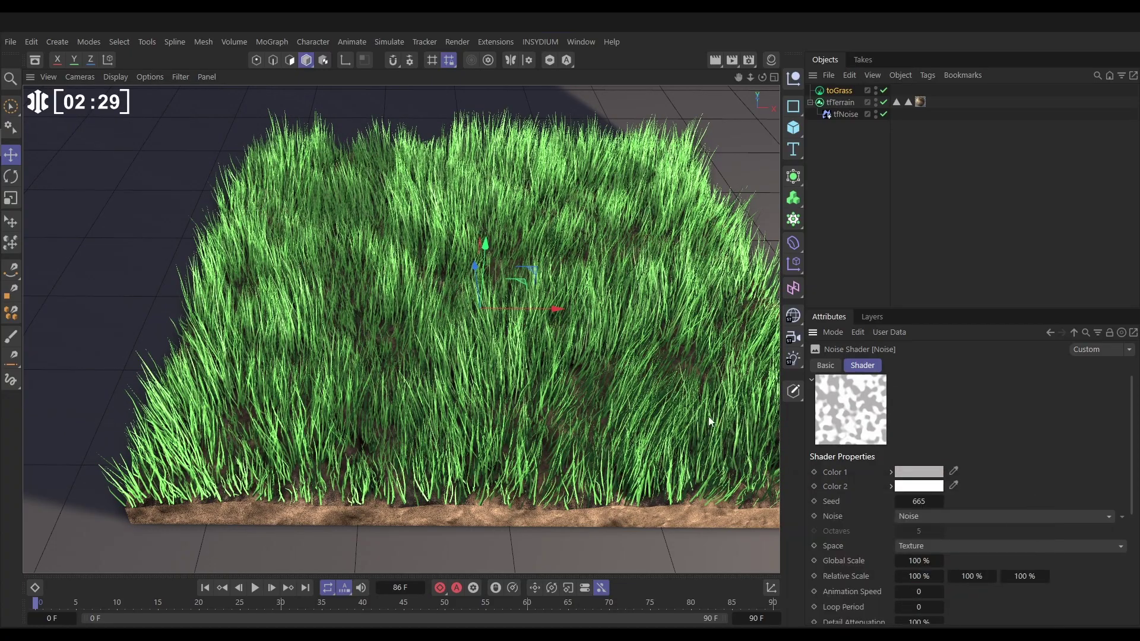
Step: Set toGrass's density to 300 % for thicker coverage across the terrain
{"action": "left_click_drag", "start_coordinate": [512, 388], "coordinate": [486, 380], "text": "alt"}
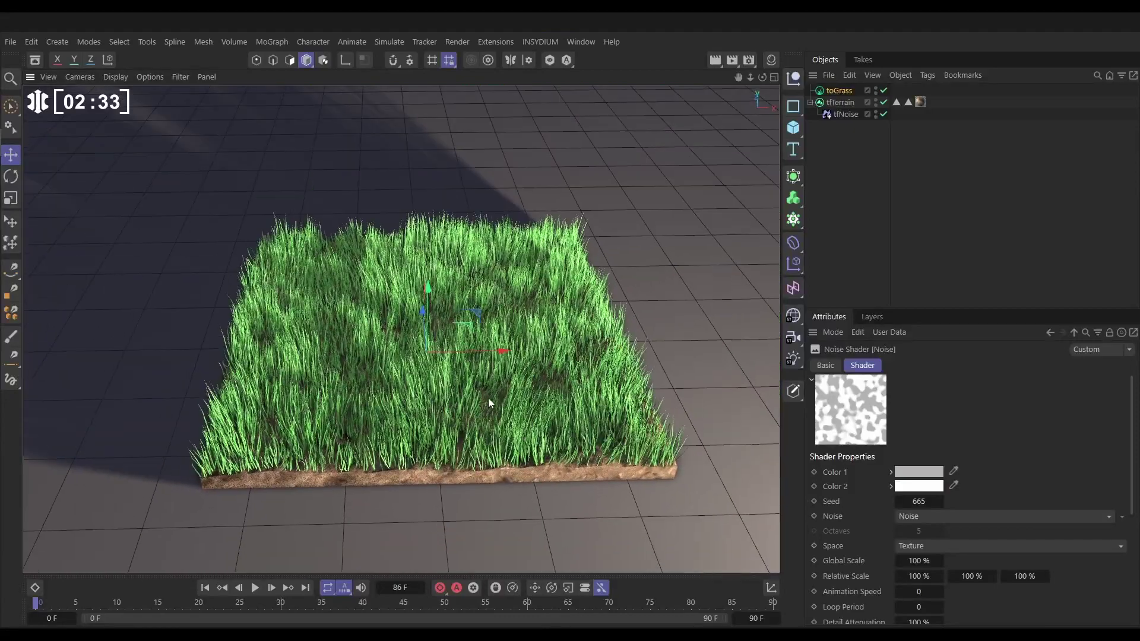
{"action": "left_click", "coordinate": [840, 91]}
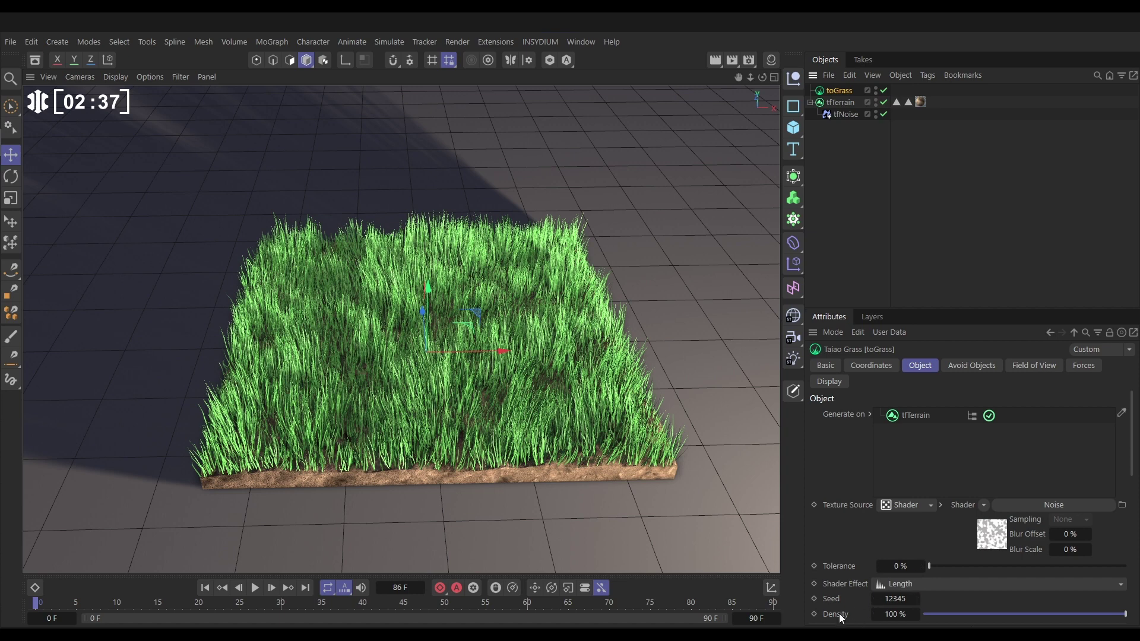
{"action": "left_click", "coordinate": [890, 615]}
{"action": "type", "text": "300"}
{"action": "key", "text": "Return"}
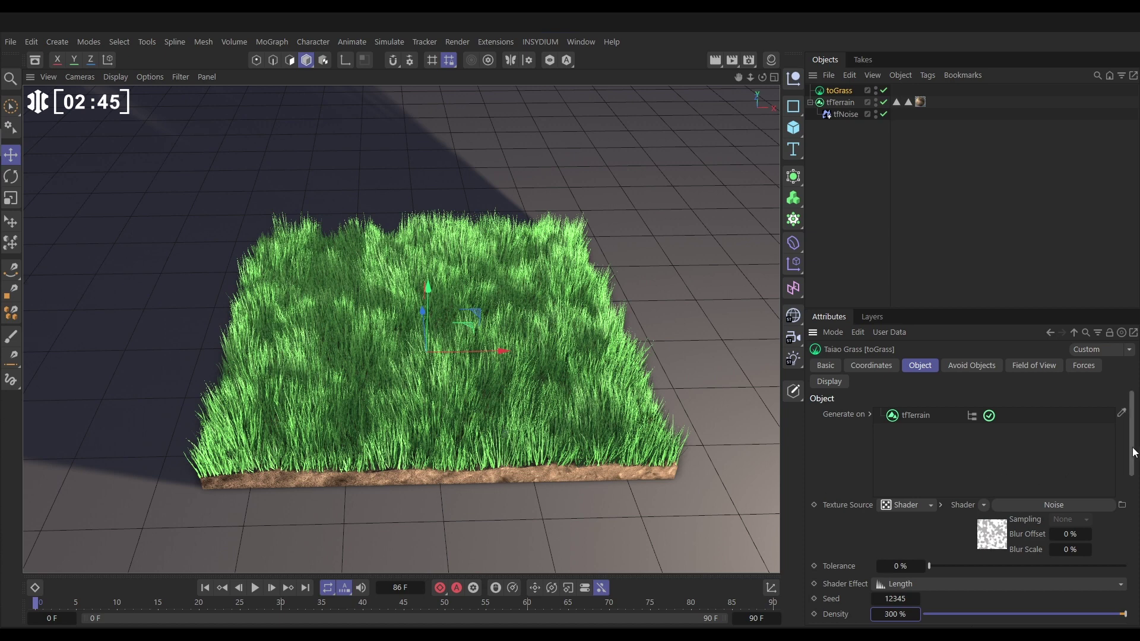
Step: Assign the Grass 01 and Grass 02 materials to toGrass's Grass Layer
{"action": "left_click_drag", "start_coordinate": [1130, 442], "coordinate": [1131, 529]}
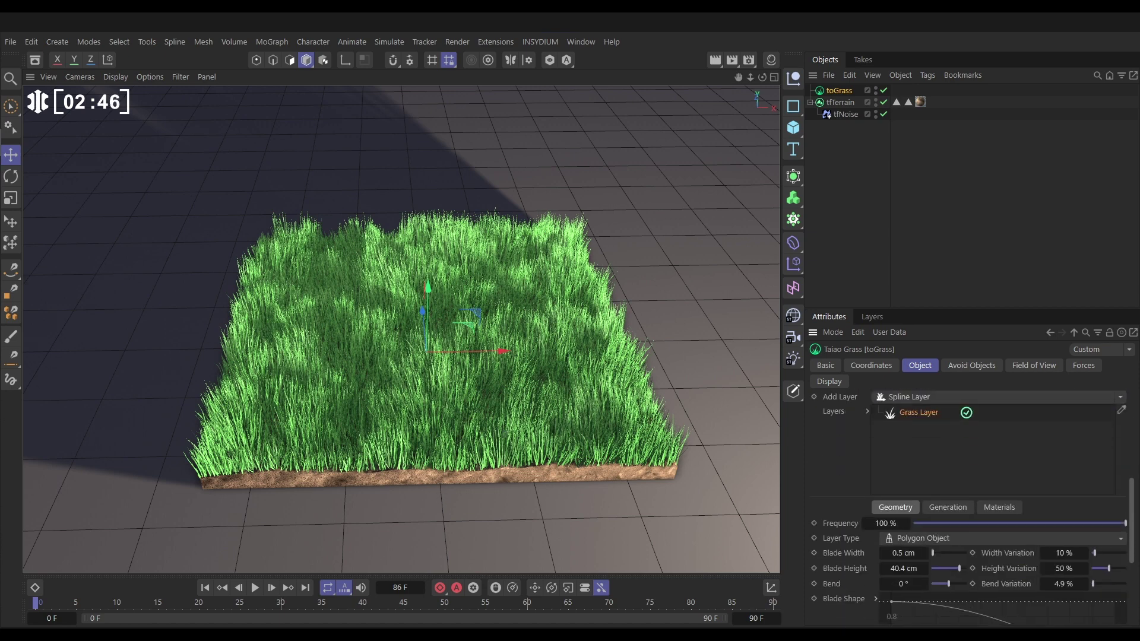
{"action": "left_click", "coordinate": [995, 508]}
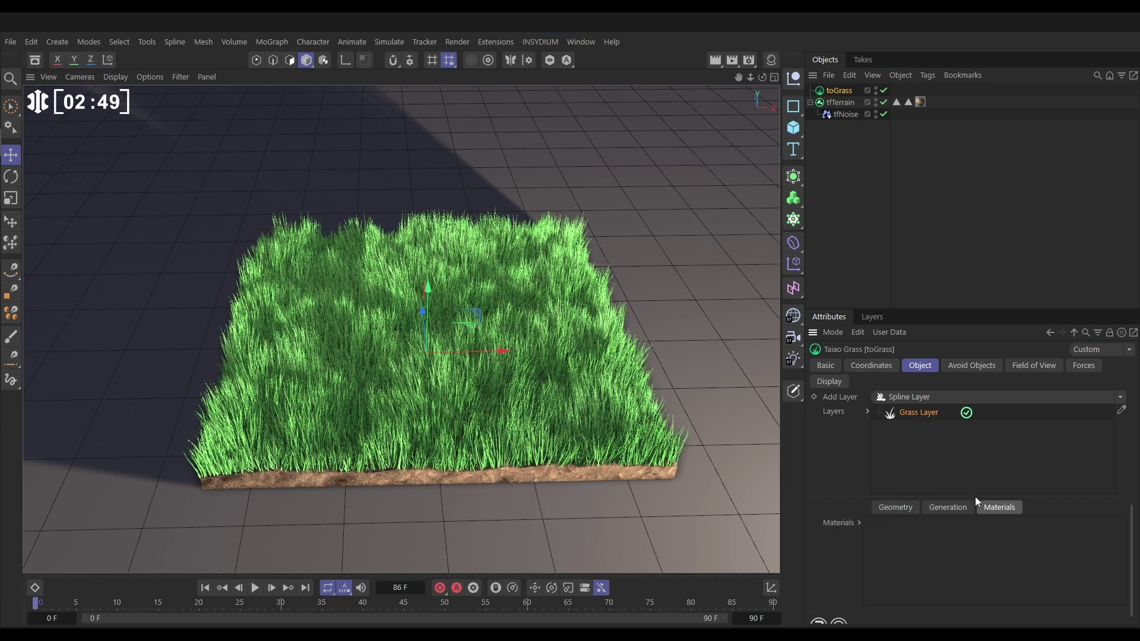
{"action": "left_click", "coordinate": [770, 61]}
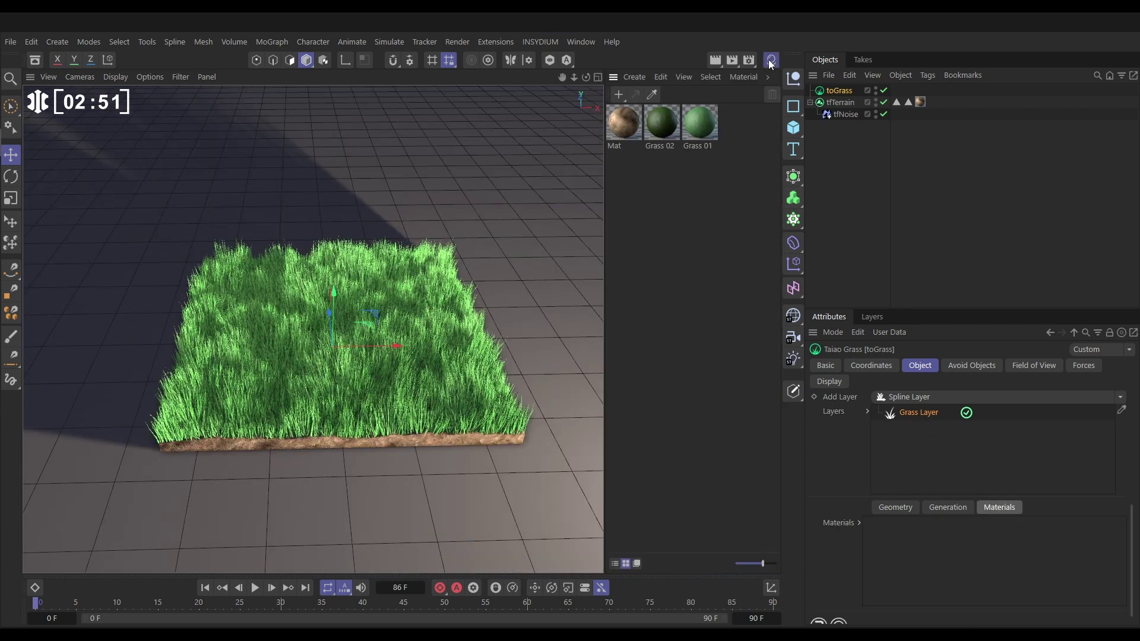
{"action": "left_click_drag", "start_coordinate": [701, 143], "coordinate": [938, 558]}
{"action": "left_click_drag", "start_coordinate": [847, 452], "coordinate": [895, 544]}
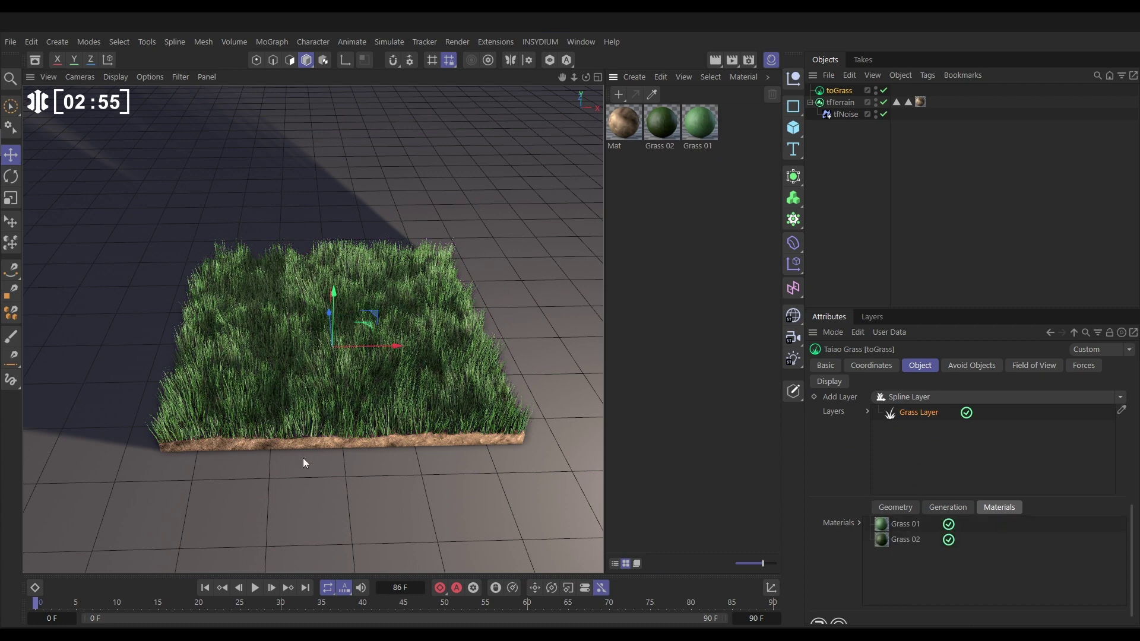
{"action": "left_click", "coordinate": [771, 59]}
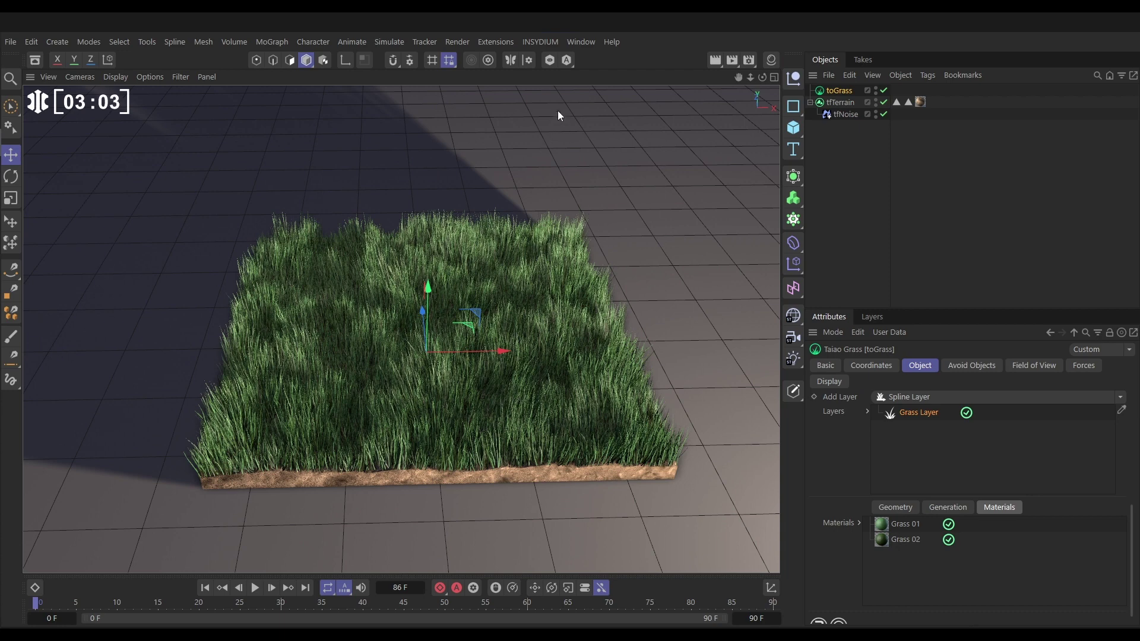
Step: Add a tfRock object and raise it until it pokes out above the grass
{"action": "left_click", "coordinate": [535, 41]}
{"action": "mouse_move", "coordinate": [568, 101]}
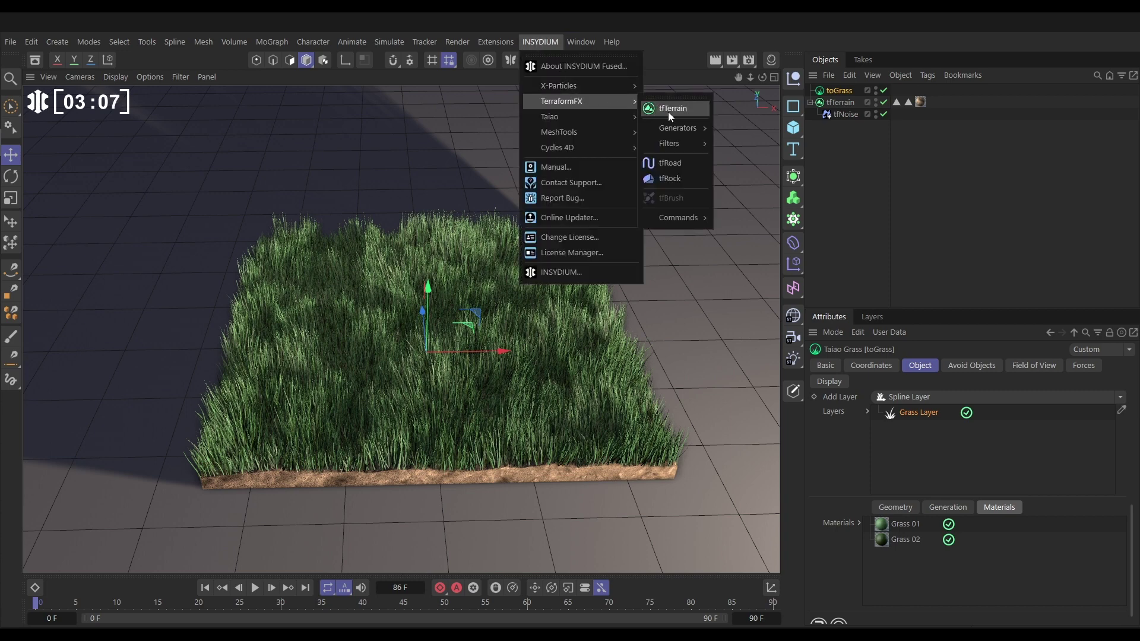
{"action": "left_click", "coordinate": [669, 179]}
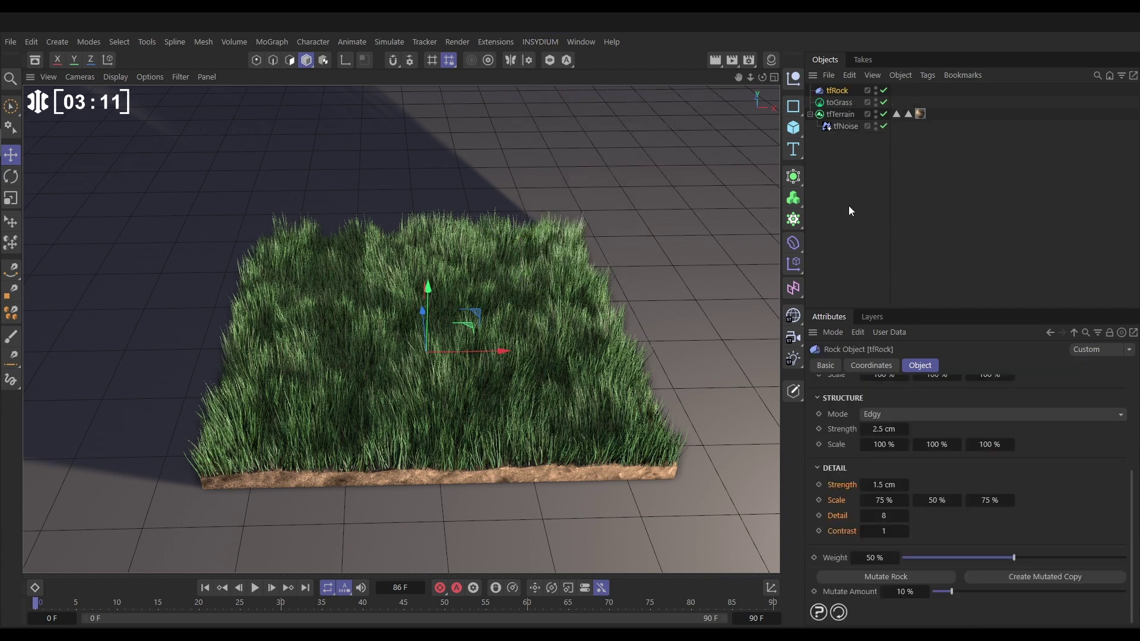
{"action": "left_click_drag", "start_coordinate": [433, 294], "coordinate": [437, 202]}
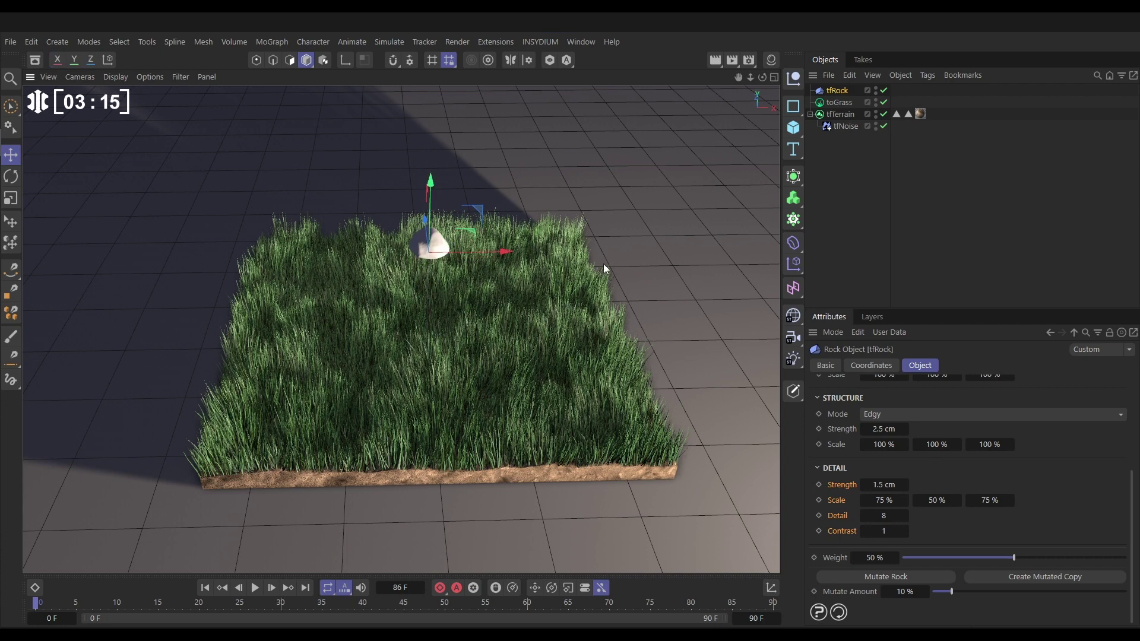
Step: Duplicate the terrain's material Mat and apply the copy to tfRock
{"action": "left_click", "coordinate": [771, 60]}
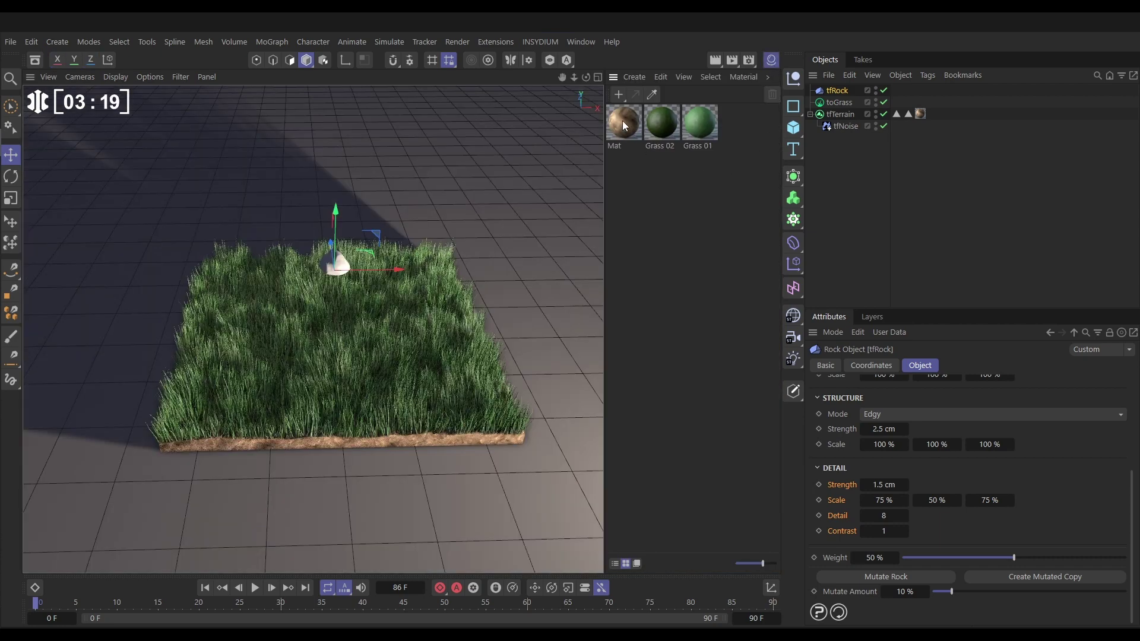
{"action": "left_click_drag", "start_coordinate": [624, 125], "coordinate": [736, 128], "text": "ctrl"}
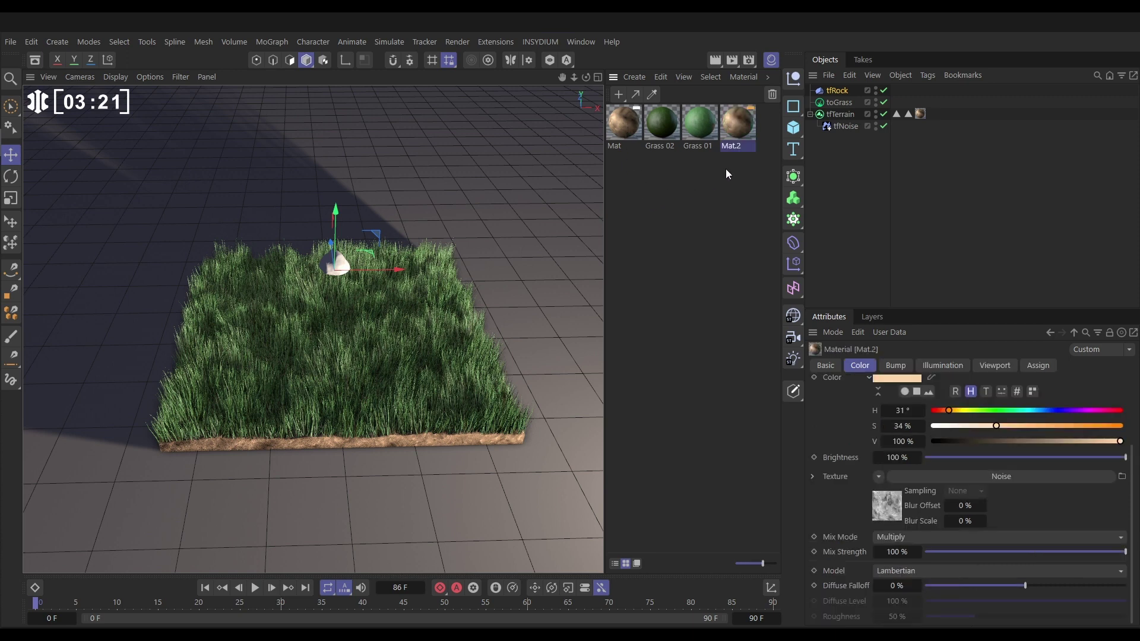
{"action": "left_click_drag", "start_coordinate": [842, 91], "coordinate": [838, 90]}
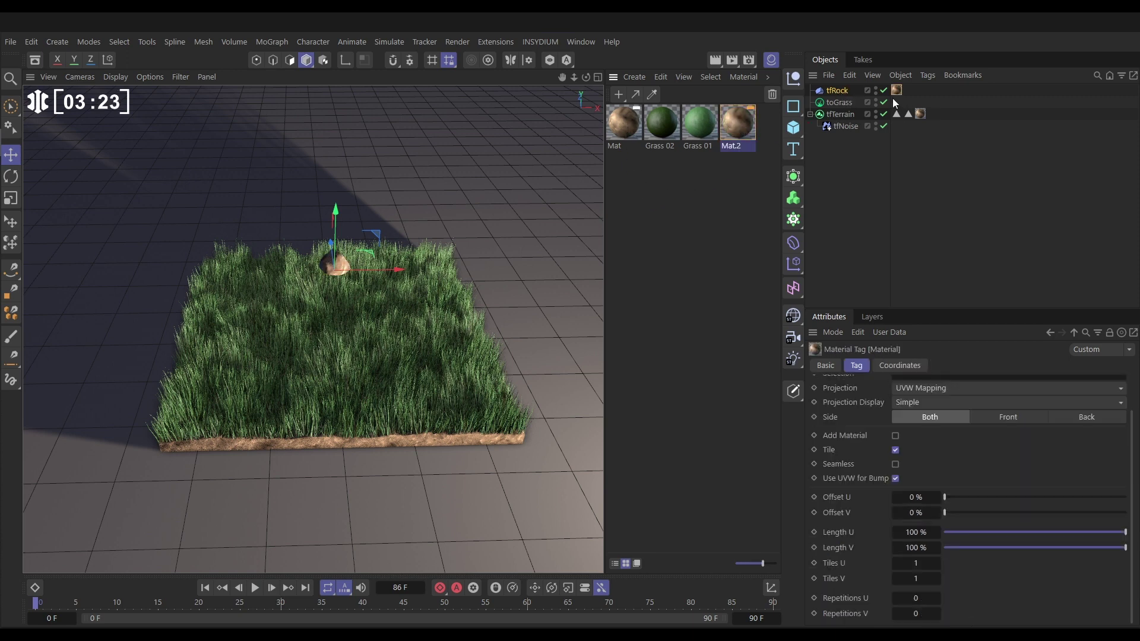
Step: Lower the color saturation of the rock's material to about 7 % for a greyer stone
{"action": "left_click", "coordinate": [737, 125]}
{"action": "left_click_drag", "start_coordinate": [980, 482], "coordinate": [946, 486]}
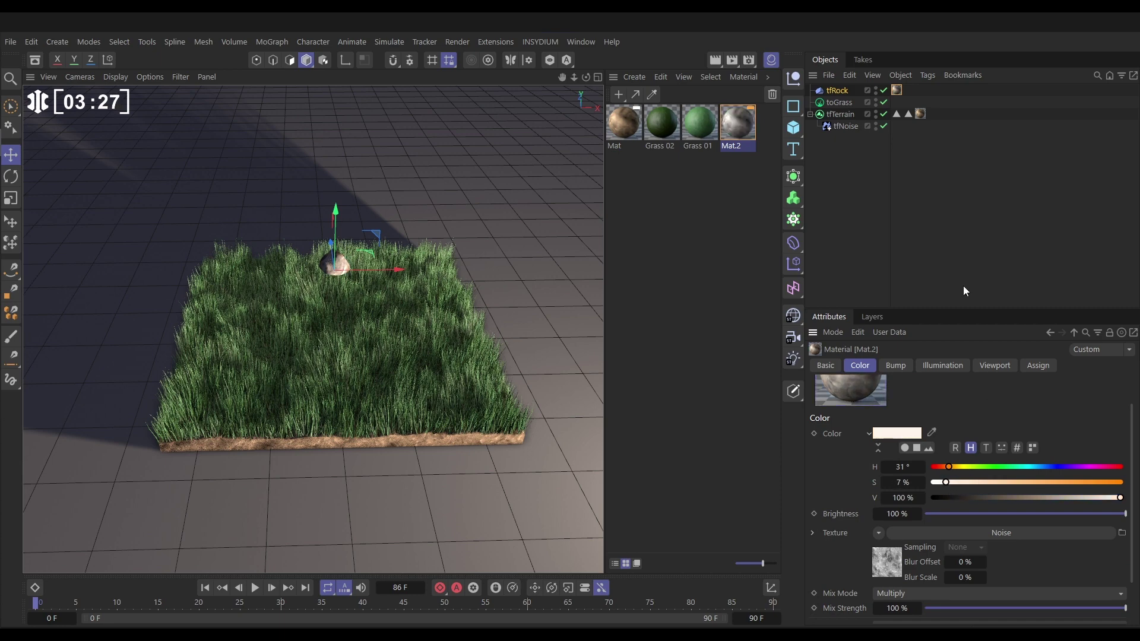
{"action": "left_click", "coordinate": [785, 91]}
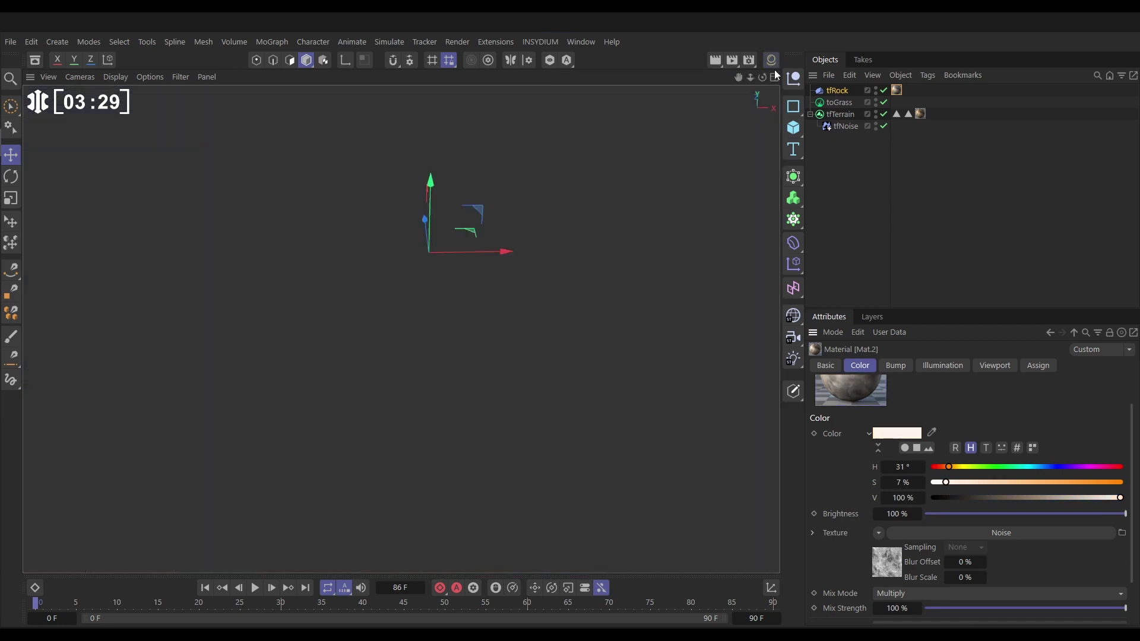
Step: Stretch tfRock into a tall standing stone by setting its Y size to 140 cm
{"action": "left_click", "coordinate": [836, 92]}
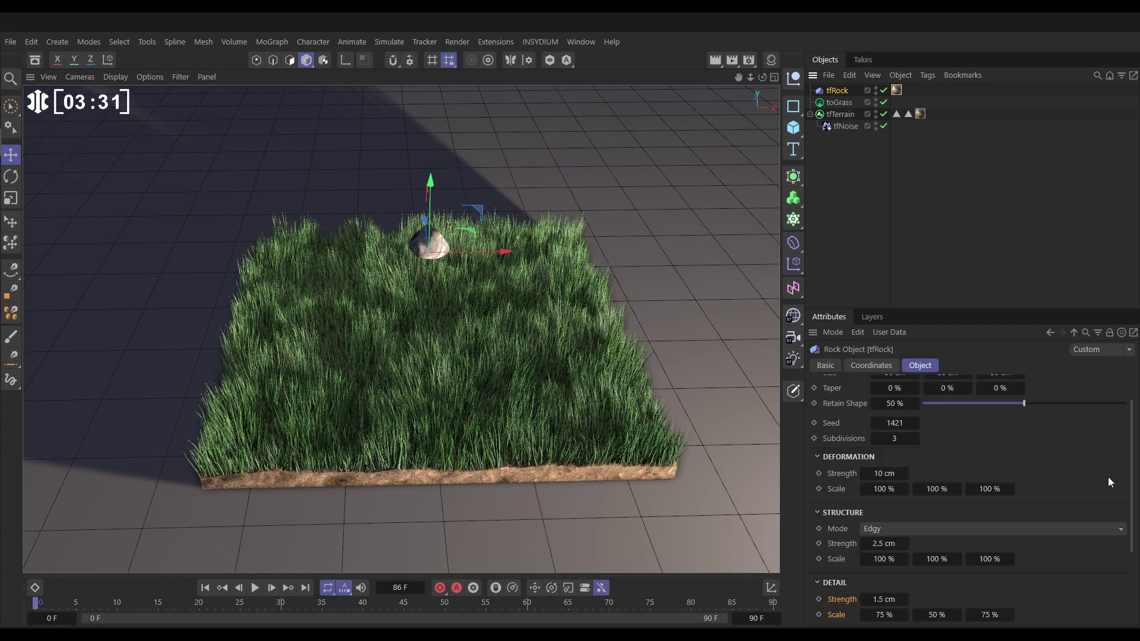
{"action": "scroll", "coordinate": [1114, 476], "scroll_direction": "up", "scroll_amount": 2}
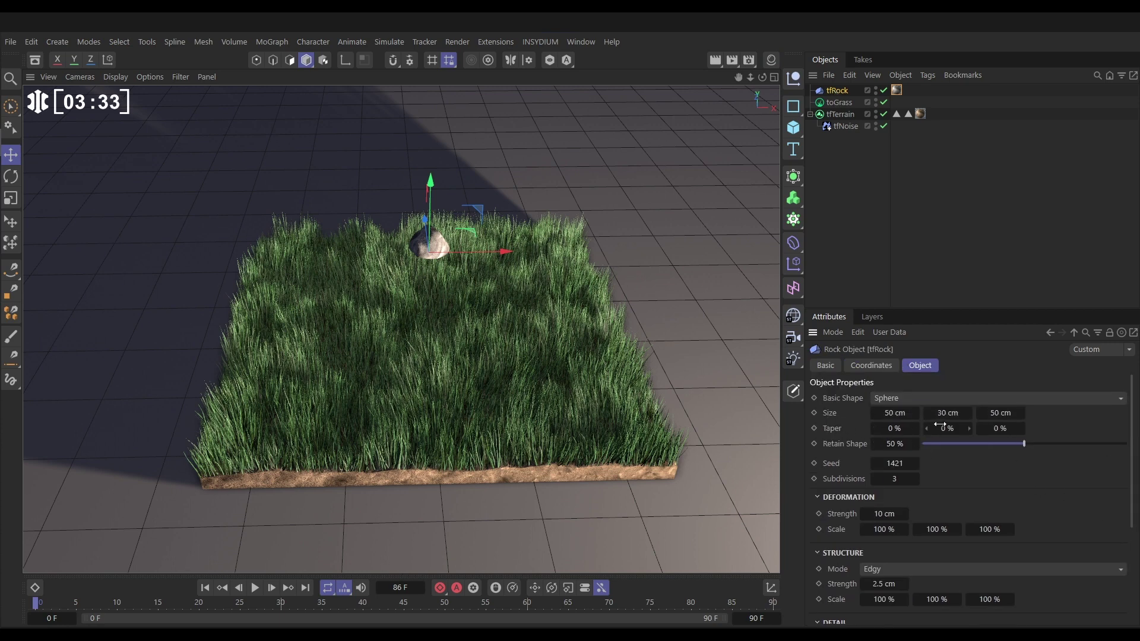
{"action": "left_click_drag", "start_coordinate": [947, 413], "coordinate": [1009, 412]}
{"action": "left_click_drag", "start_coordinate": [450, 333], "coordinate": [415, 411], "text": "alt"}
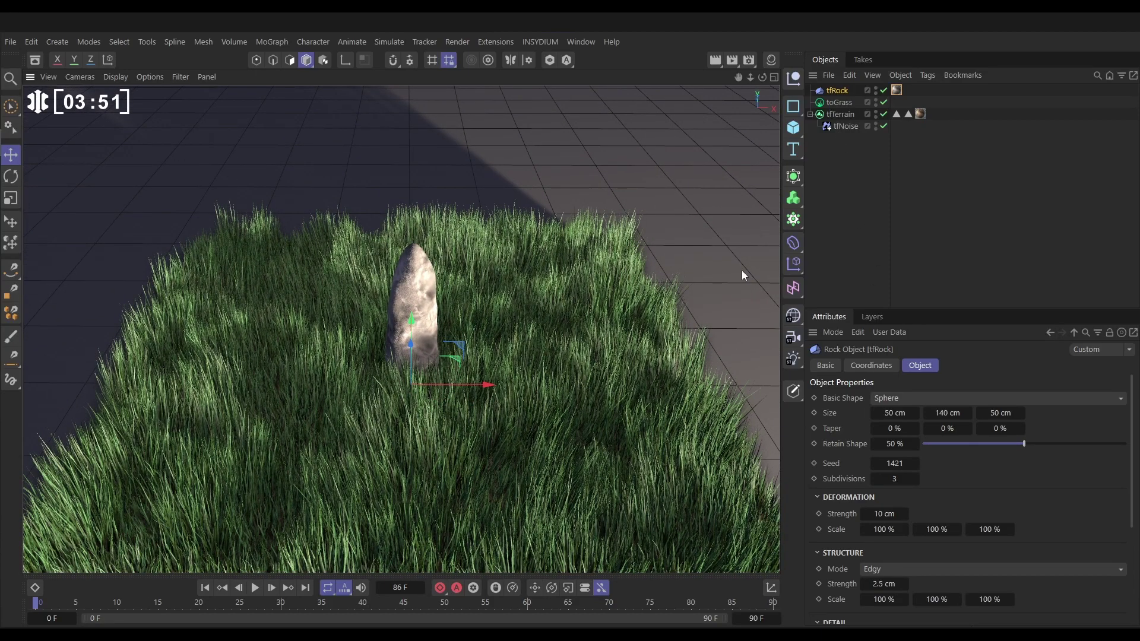
Step: Add tfRock to toGrass's list of avoid objects
{"action": "left_click", "coordinate": [838, 102]}
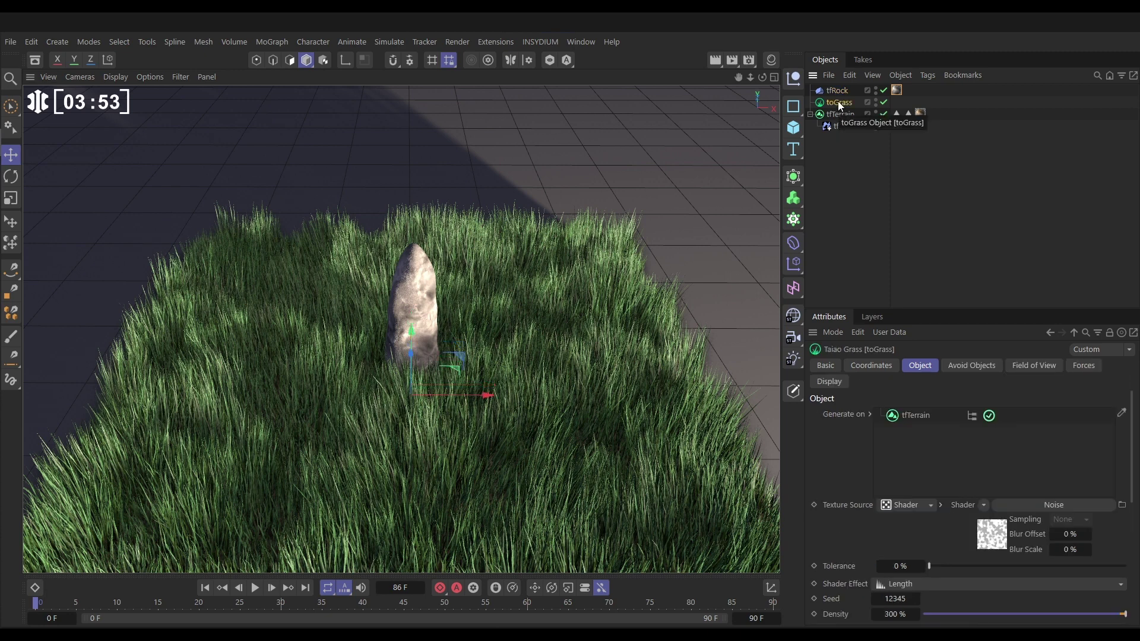
{"action": "left_click", "coordinate": [953, 367]}
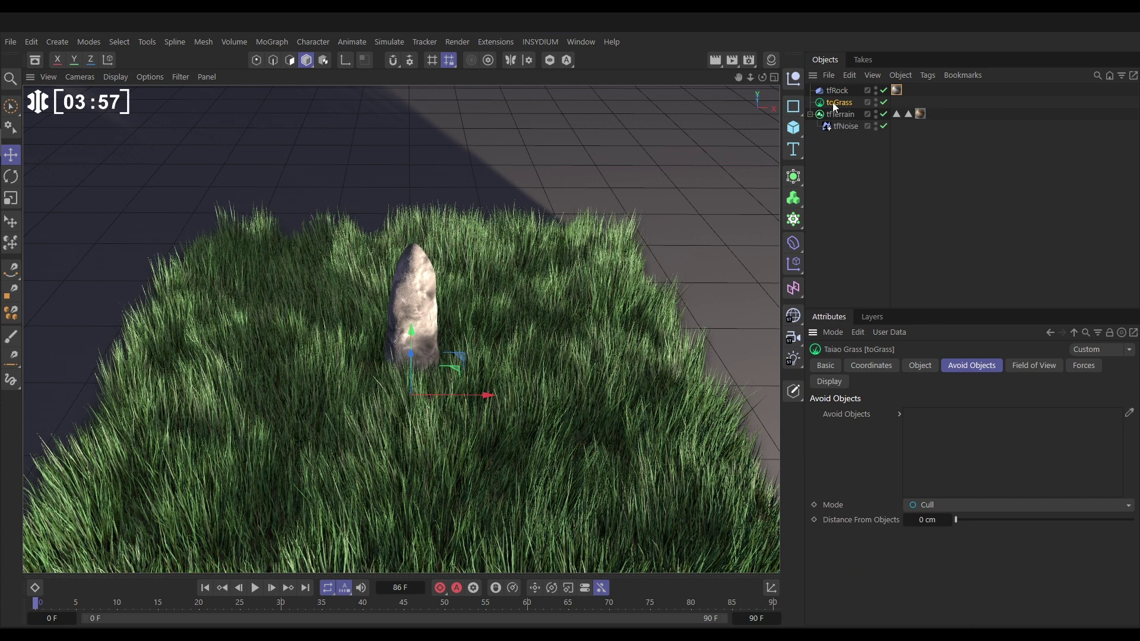
{"action": "left_click_drag", "start_coordinate": [831, 91], "coordinate": [961, 422]}
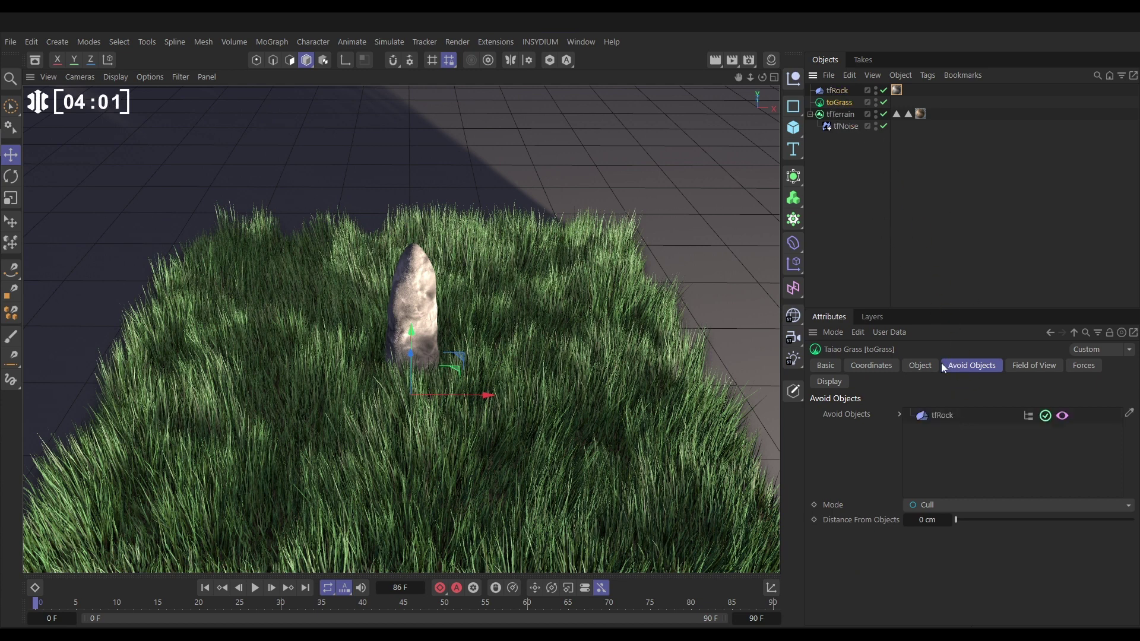
Step: Hide tfRock through the avoid list and turn off toGrass's colored display of avoid objects
{"action": "left_click", "coordinate": [1064, 417]}
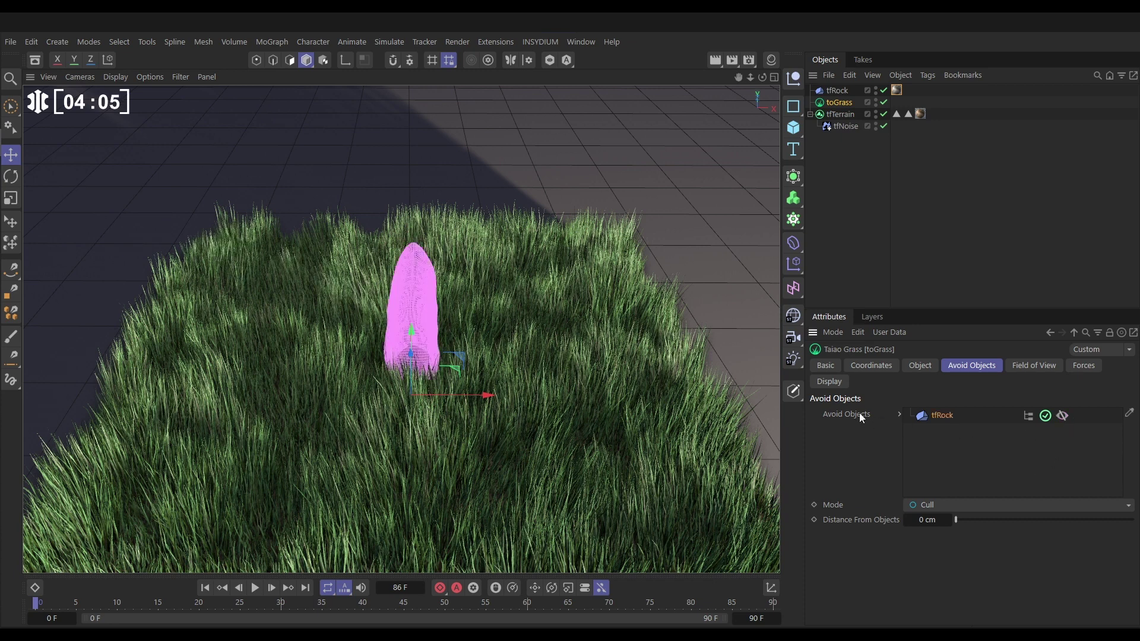
{"action": "left_click", "coordinate": [843, 383]}
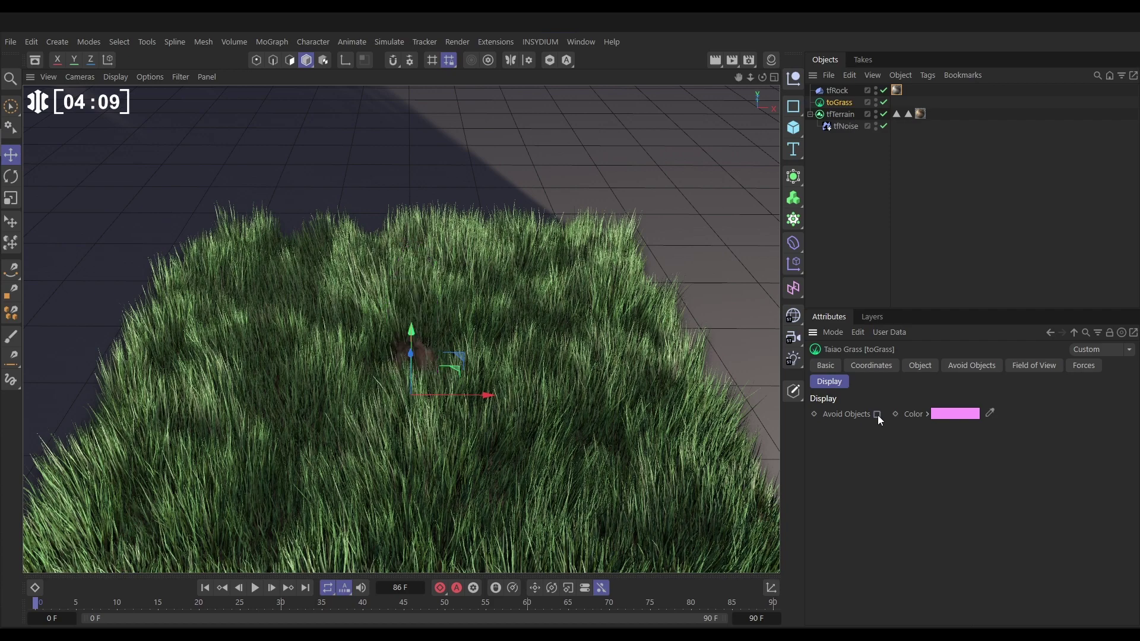
{"action": "left_click", "coordinate": [966, 365]}
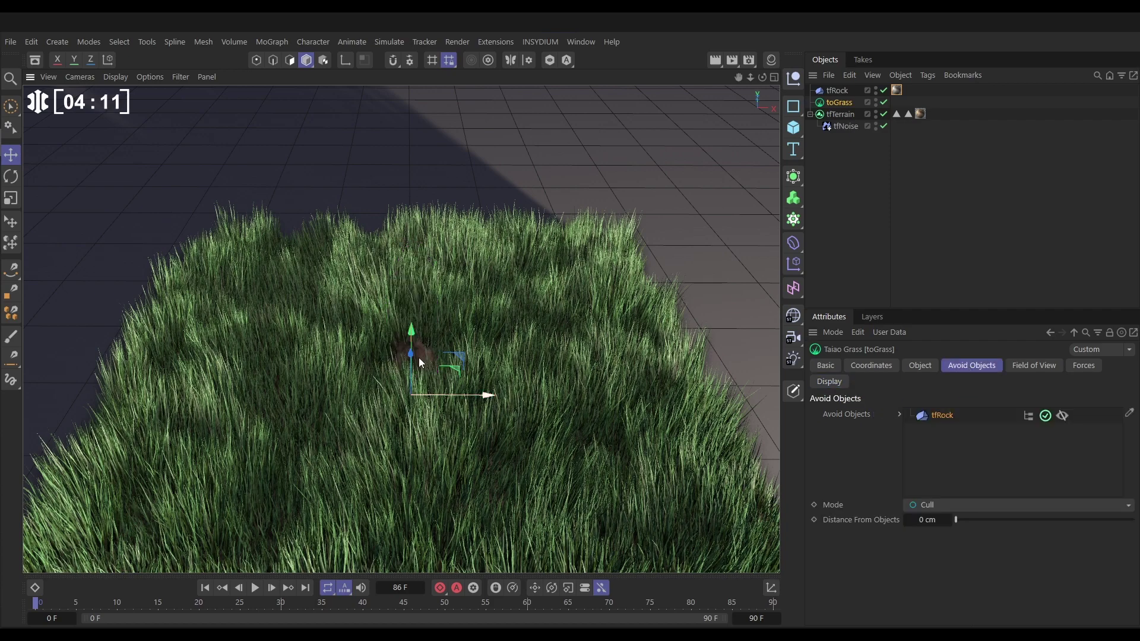
{"action": "mouse_move", "coordinate": [418, 358]}
{"action": "left_mouse_down", "text": "alt"}
{"action": "mouse_move", "coordinate": [433, 418]}
{"action": "mouse_move", "coordinate": [430, 348]}
{"action": "left_mouse_up", "text": "alt"}
{"action": "mouse_move", "coordinate": [429, 348]}
{"action": "right_mouse_down", "text": "alt"}
{"action": "mouse_move", "coordinate": [408, 355]}
{"action": "mouse_move", "coordinate": [436, 322]}
{"action": "mouse_move", "coordinate": [425, 360]}
{"action": "right_mouse_up", "text": "alt"}
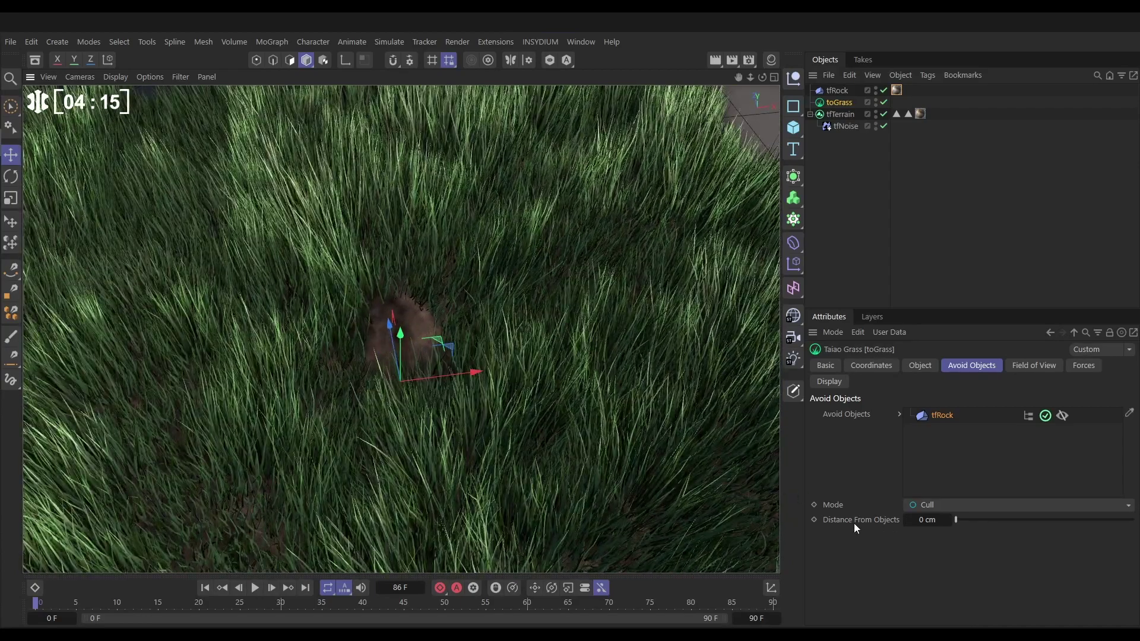
Step: Widen toGrass's avoidance distance from objects to about 51.2 cm and make tfRock visible again
{"action": "left_click_drag", "start_coordinate": [956, 519], "coordinate": [1047, 539]}
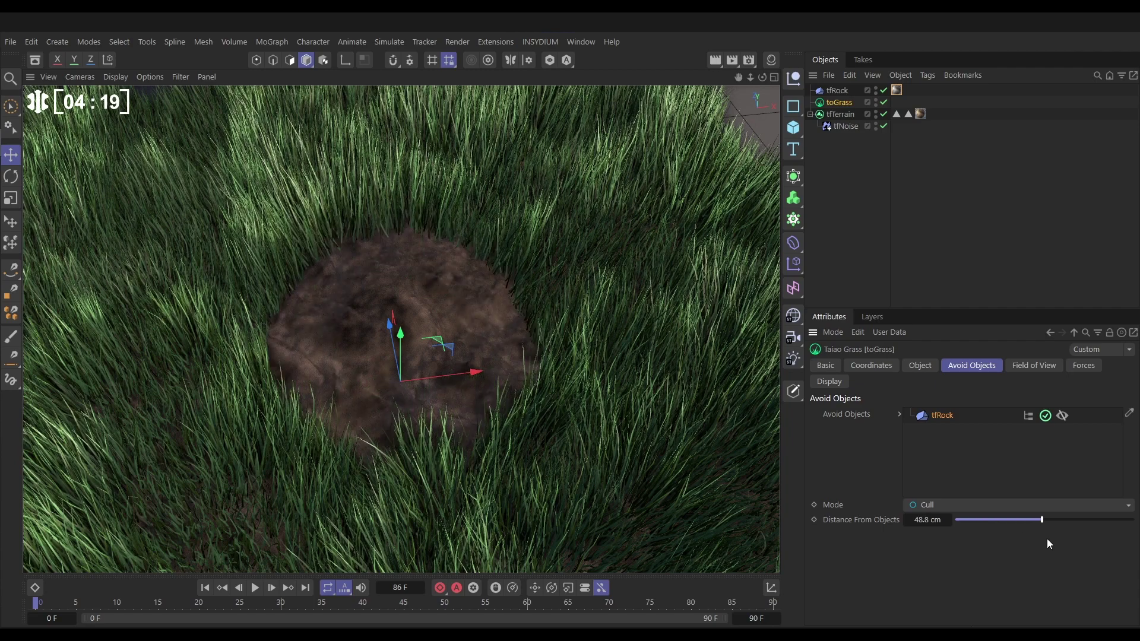
{"action": "left_click", "coordinate": [1062, 415]}
{"action": "mouse_move", "coordinate": [368, 331]}
{"action": "left_mouse_down", "text": "alt"}
{"action": "mouse_move", "coordinate": [351, 317]}
{"action": "mouse_move", "coordinate": [353, 328]}
{"action": "left_mouse_up", "text": "alt"}
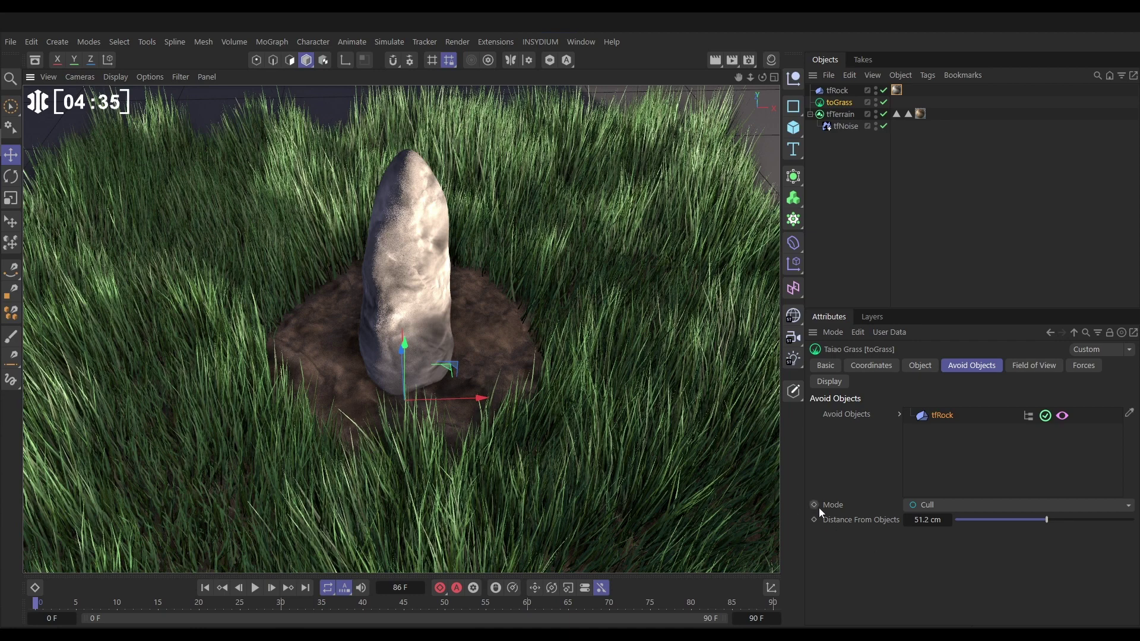
Step: Change toGrass's avoidance mode to Repel and reduce the distance from objects to about 3.5 cm
{"action": "left_click", "coordinate": [913, 507]}
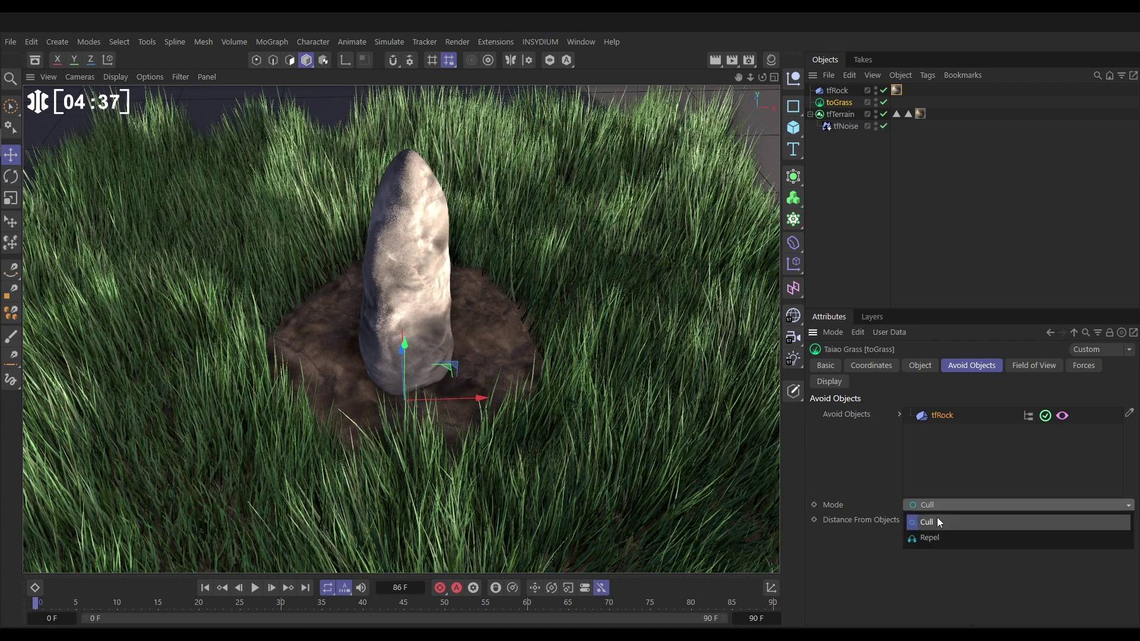
{"action": "left_click", "coordinate": [929, 538]}
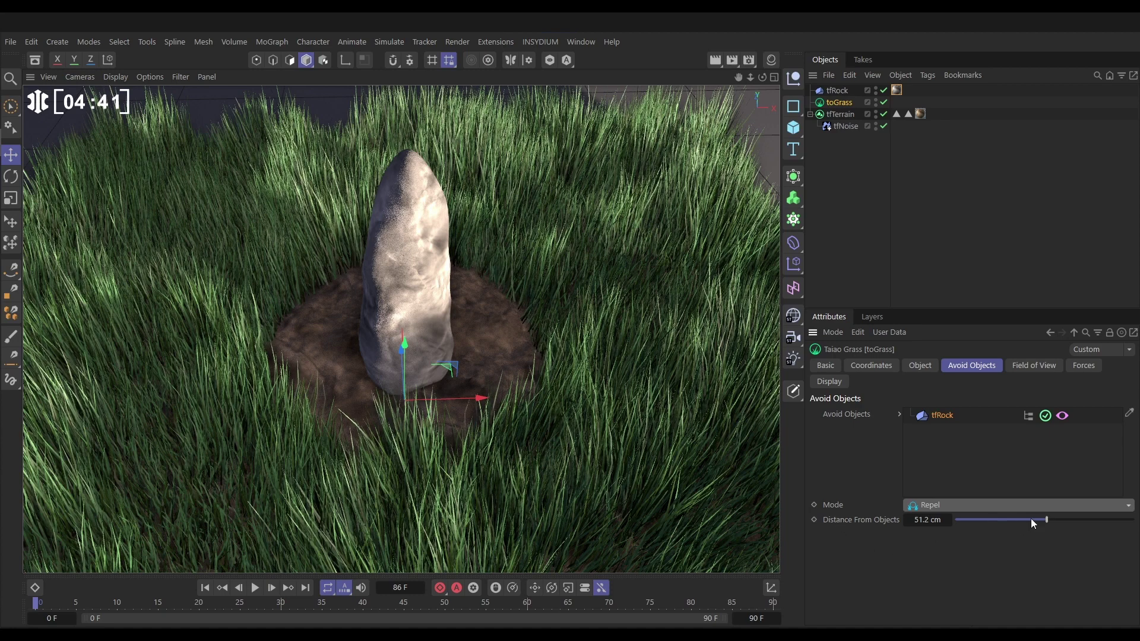
{"action": "left_click_drag", "start_coordinate": [1031, 518], "coordinate": [961, 544]}
{"action": "scroll", "coordinate": [460, 337], "scroll_direction": "up", "scroll_amount": 5}
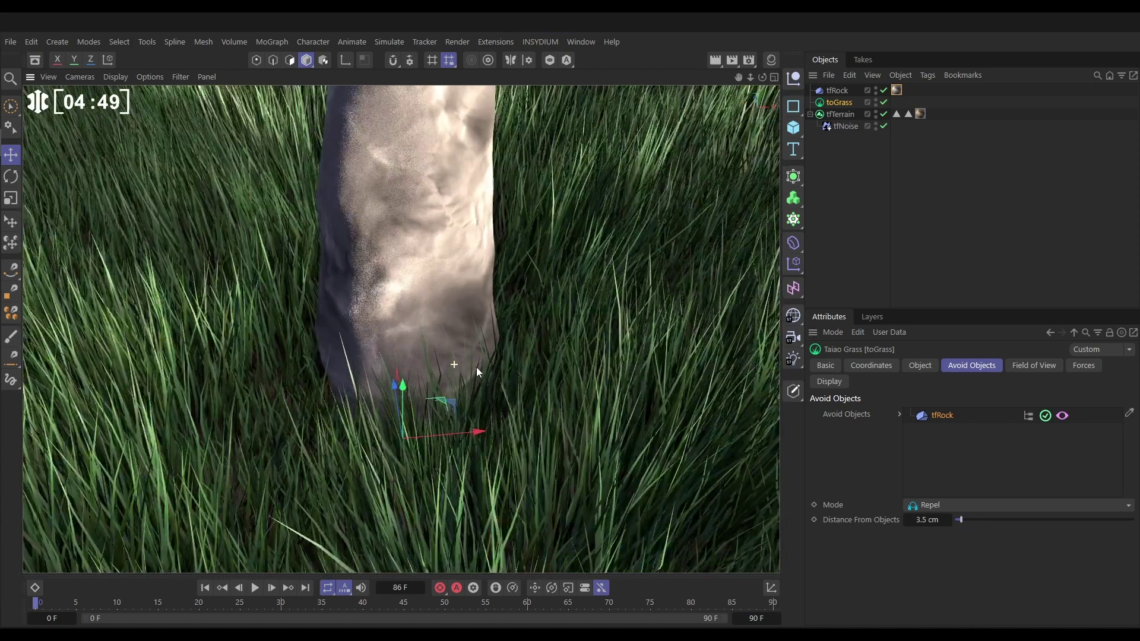
{"action": "left_click_drag", "start_coordinate": [481, 372], "coordinate": [427, 409], "text": "alt"}
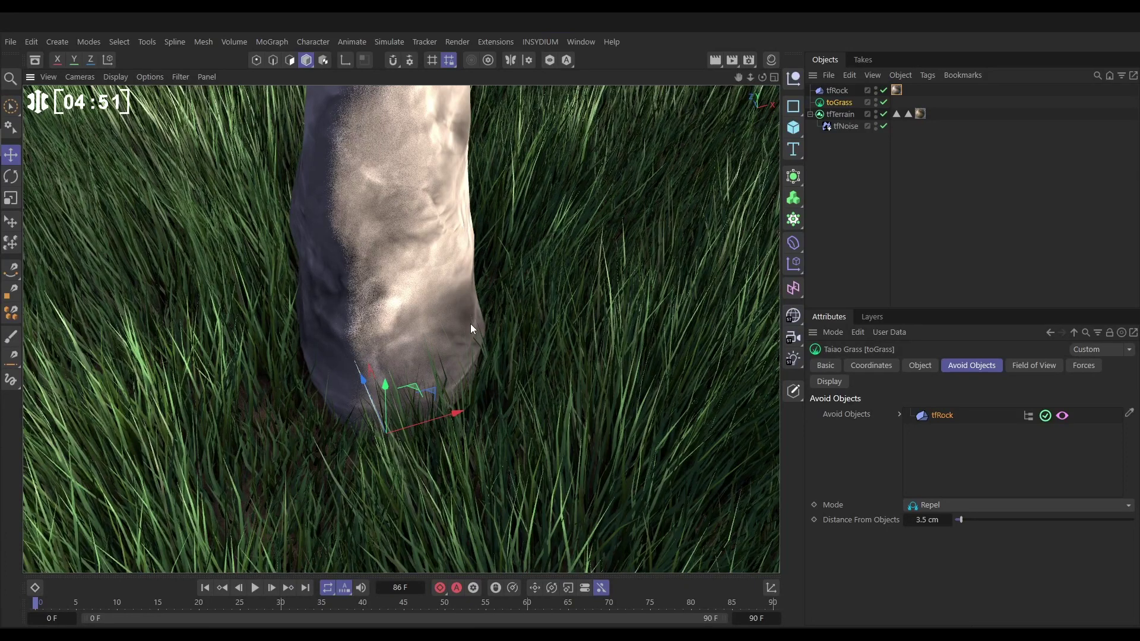
Step: Switch the avoidance mode to Cull for comparison around the rock's base, and return it to Repel
{"action": "left_click", "coordinate": [910, 506]}
{"action": "left_click", "coordinate": [929, 519]}
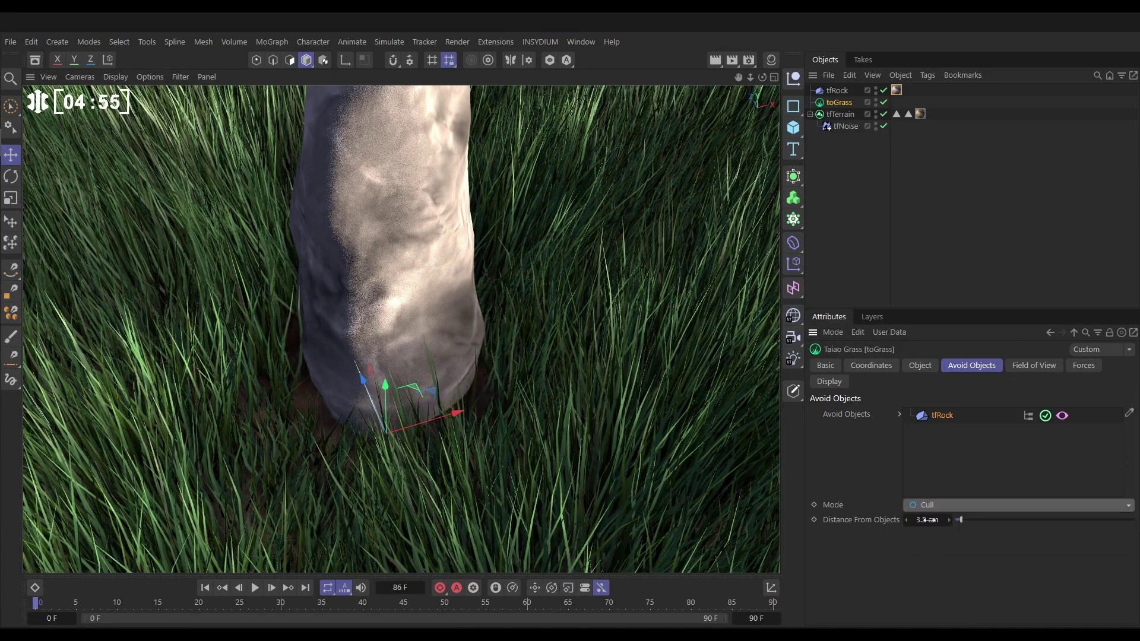
{"action": "left_click", "coordinate": [957, 504]}
{"action": "left_click", "coordinate": [942, 538]}
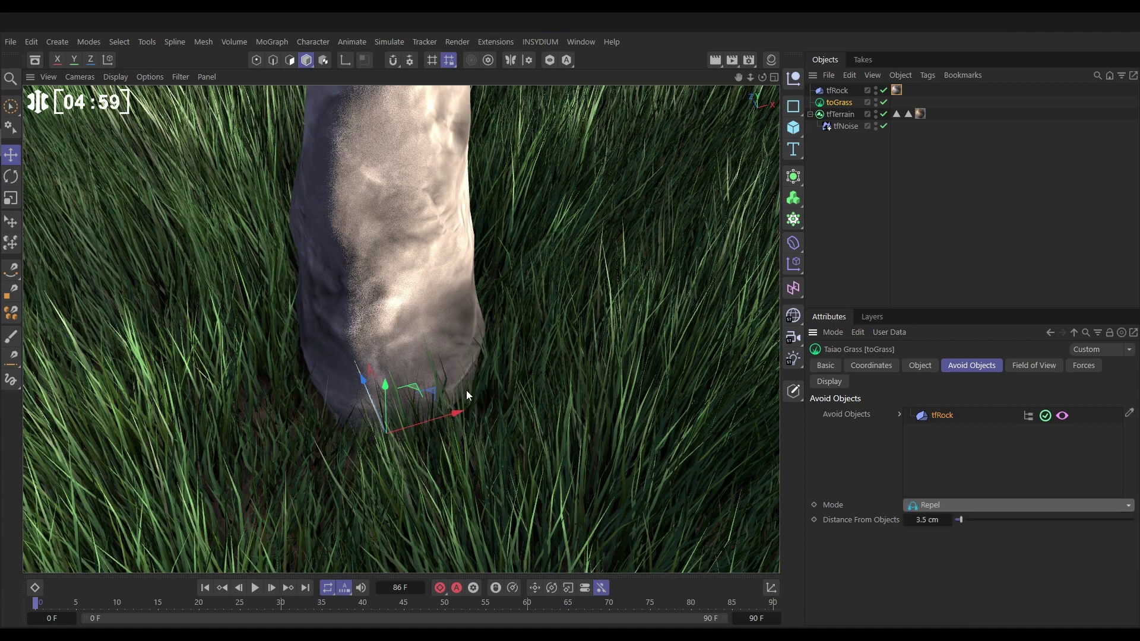
Step: Examine the rock within the whole grass patch with nothing selected
{"action": "mouse_move", "coordinate": [457, 322]}
{"action": "left_mouse_down", "text": "alt"}
{"action": "mouse_move", "coordinate": [376, 309]}
{"action": "mouse_move", "coordinate": [497, 293]}
{"action": "mouse_move", "coordinate": [461, 310]}
{"action": "left_mouse_up", "text": "alt"}
{"action": "scroll", "coordinate": [451, 320], "scroll_direction": "down", "scroll_amount": 5}
{"action": "scroll", "coordinate": [461, 309], "scroll_direction": "down", "scroll_amount": 5}
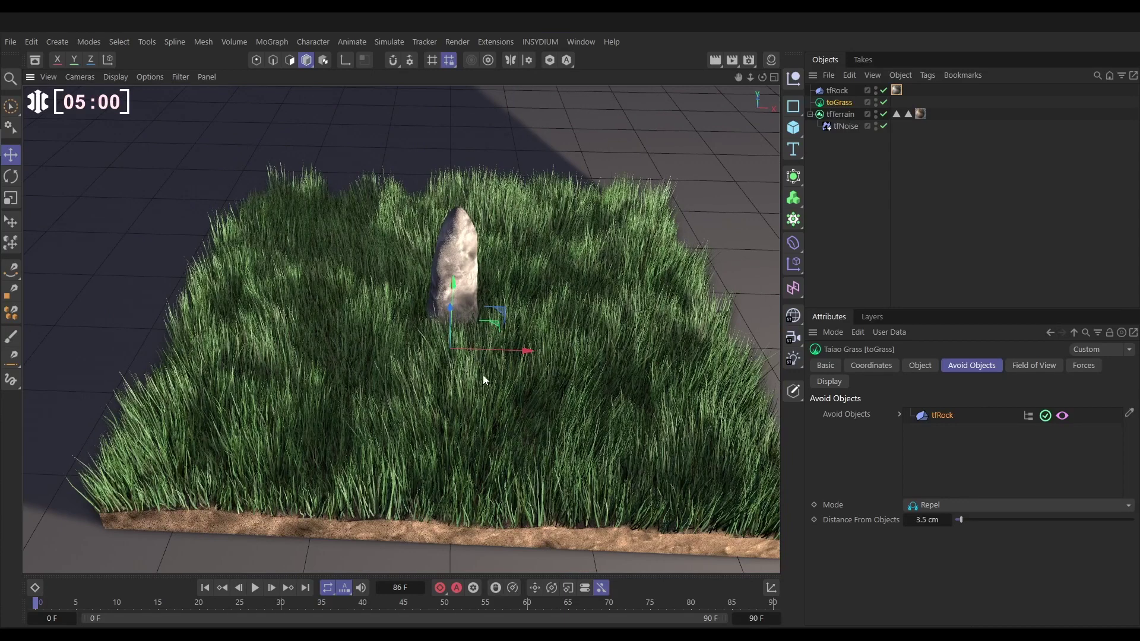
{"action": "left_click", "coordinate": [860, 191]}
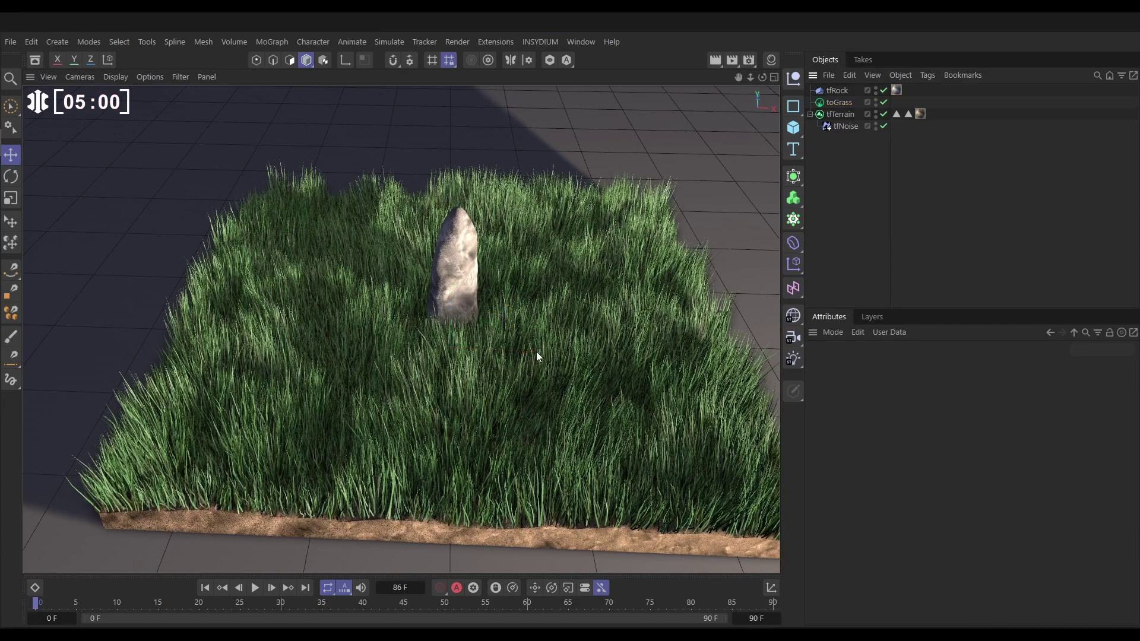